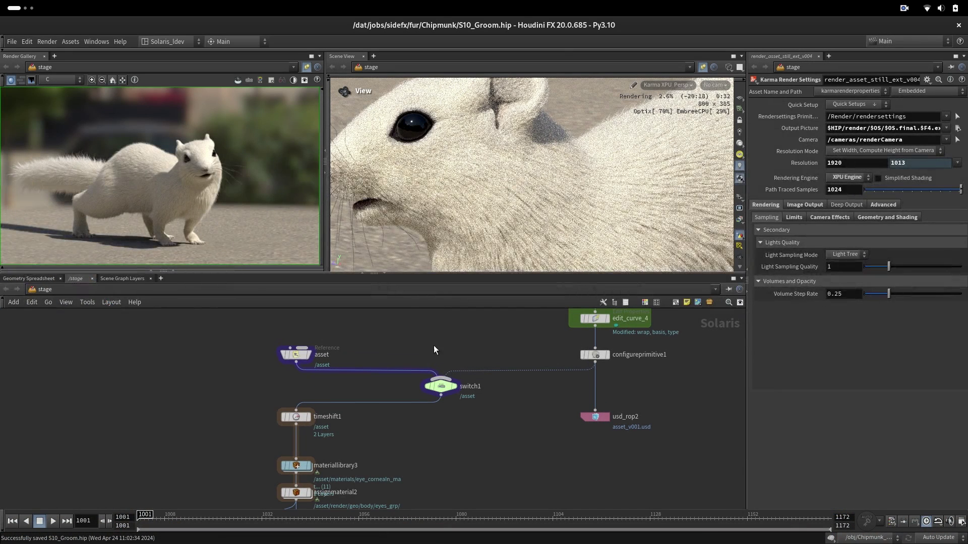
Step: Set the selected input of the switch1 node to 1 to use the configureprimitive1 branch
{"action": "left_click", "coordinate": [442, 384]}
{"action": "mouse_move", "coordinate": [292, 355]}
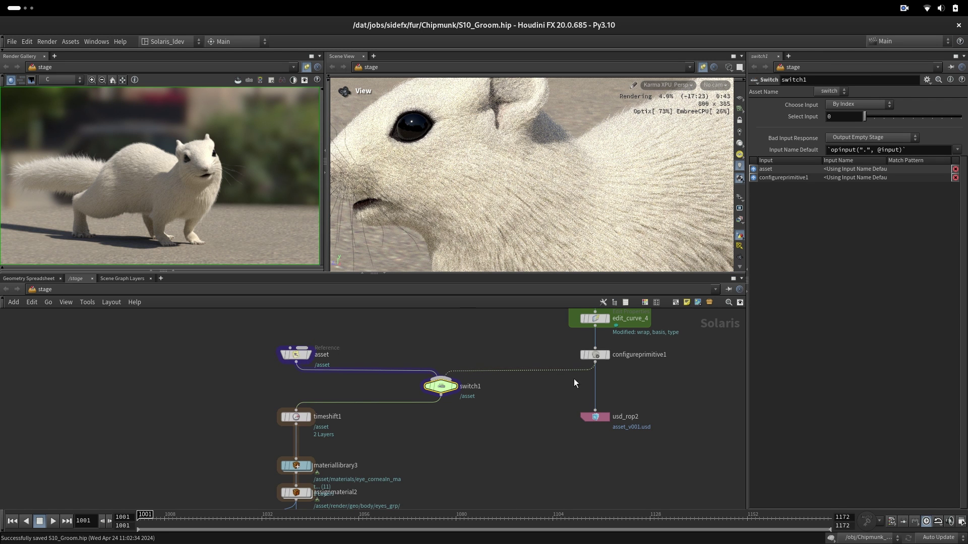
{"action": "mouse_move", "coordinate": [608, 356]}
{"action": "middle_click_drag", "start_coordinate": [574, 337], "coordinate": [505, 443]}
{"action": "middle_click_drag", "start_coordinate": [502, 336], "coordinate": [509, 492]}
{"action": "middle_click_drag", "start_coordinate": [478, 449], "coordinate": [446, 409]}
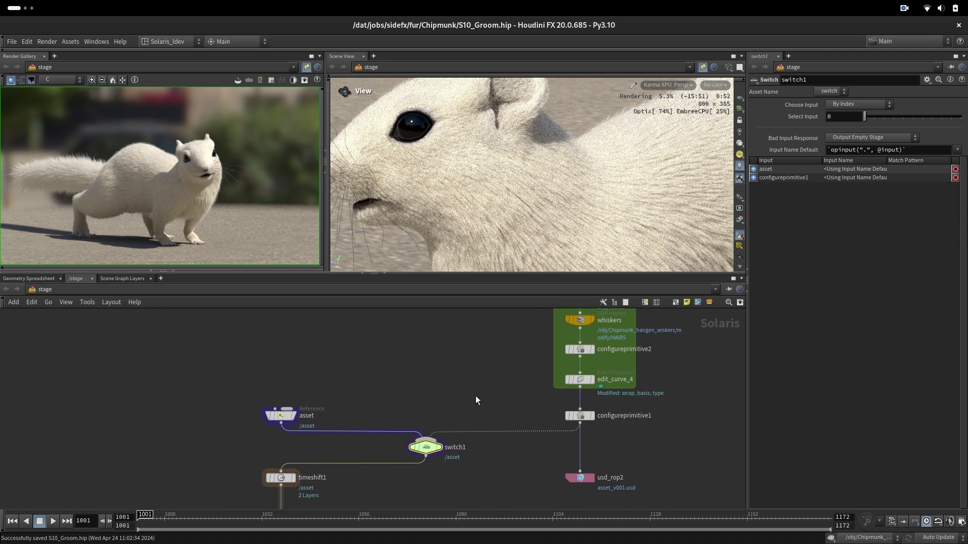
{"action": "middle_click_drag", "start_coordinate": [488, 378], "coordinate": [468, 361]}
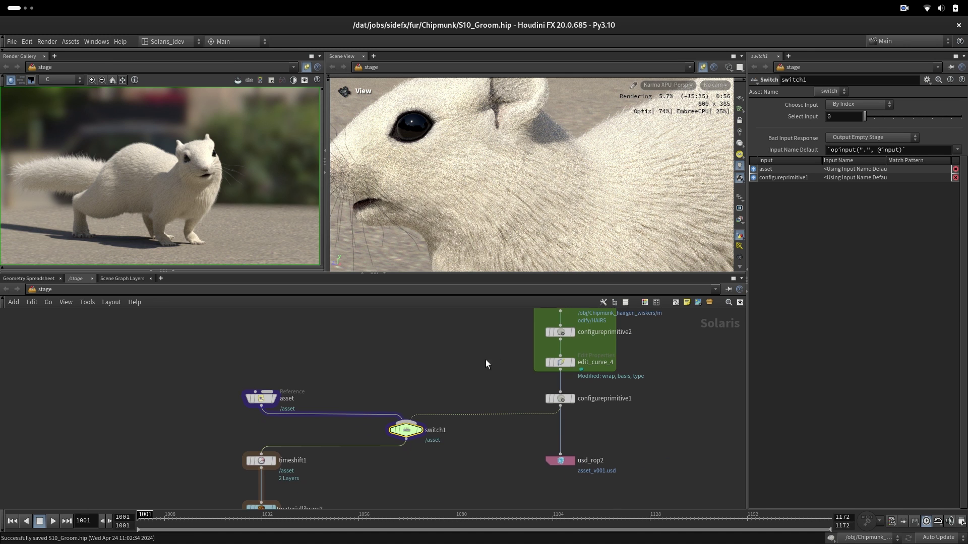
{"action": "left_click", "coordinate": [873, 116]}
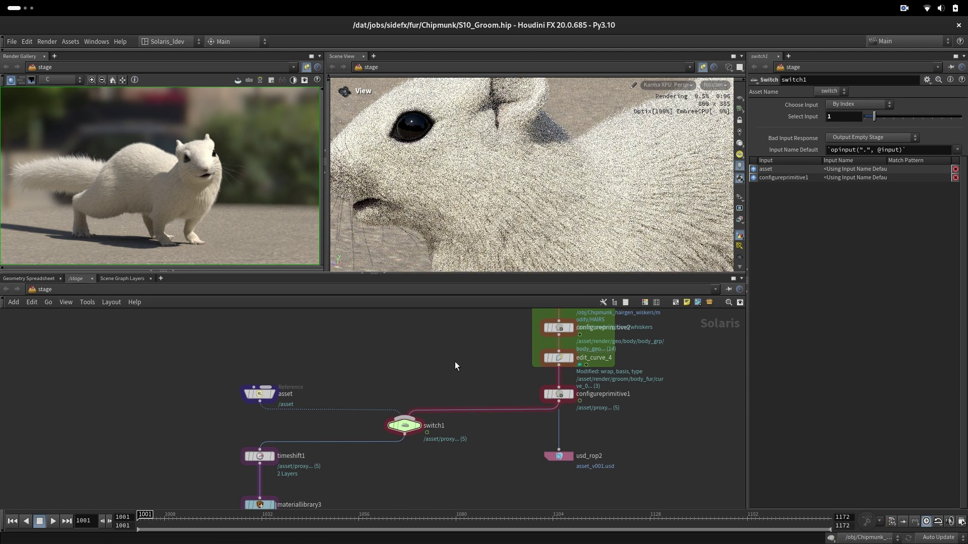
{"action": "middle_click_drag", "start_coordinate": [455, 361], "coordinate": [421, 387]}
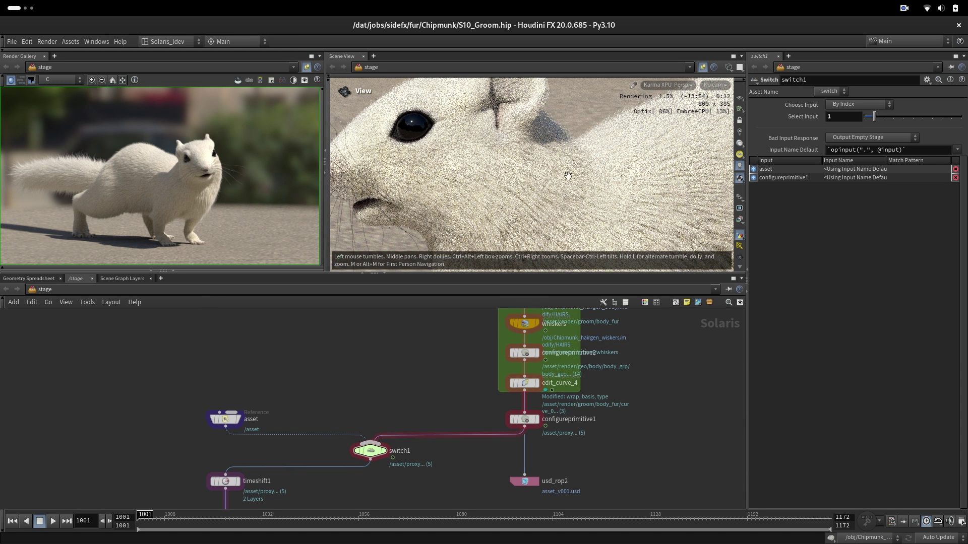
Step: Go to the obj network and select the Chipmunk_hairgen_body hair generate node
{"action": "left_click", "coordinate": [81, 294]}
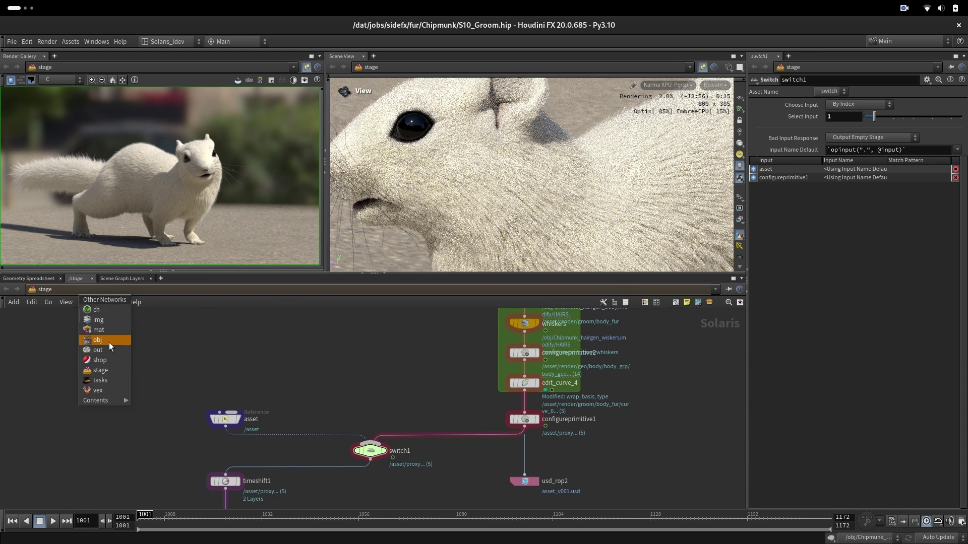
{"action": "left_click", "coordinate": [110, 343]}
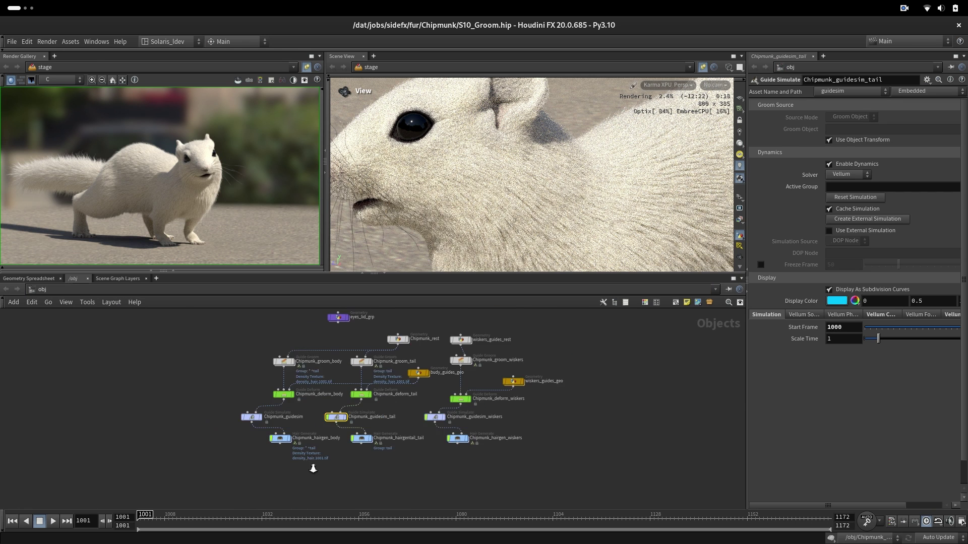
{"action": "scroll", "coordinate": [282, 464], "scroll_direction": "up", "scroll_amount": 5}
{"action": "scroll", "coordinate": [312, 478], "scroll_direction": "down", "scroll_amount": 1}
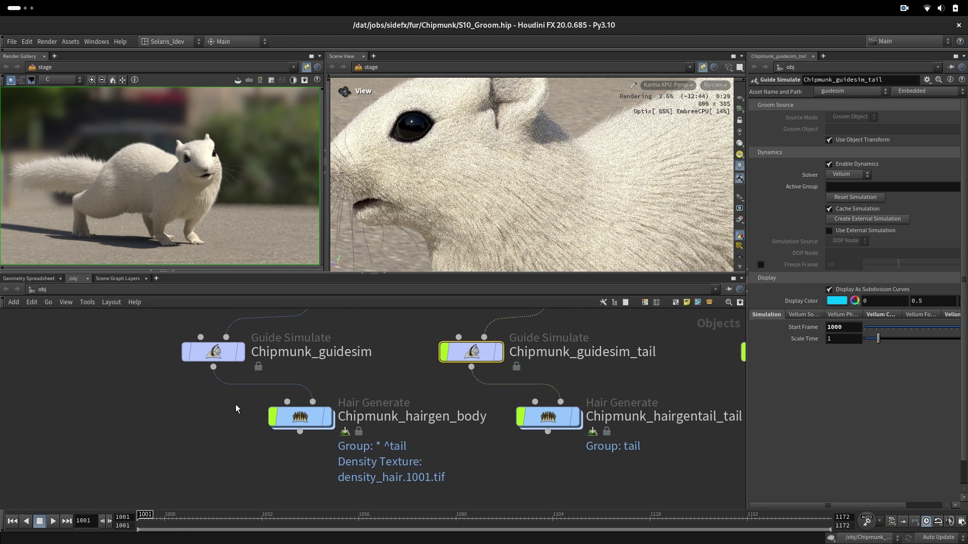
{"action": "left_click_drag", "start_coordinate": [235, 409], "coordinate": [353, 453]}
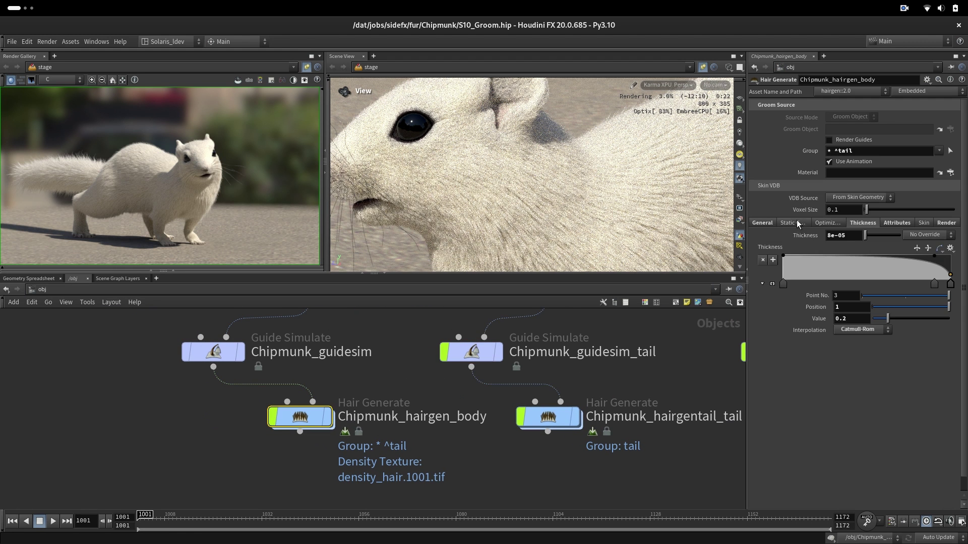
Step: Set the body hair's Total Count to 1000000 and save a snapshot of the head render to the gallery
{"action": "left_click", "coordinate": [768, 222]}
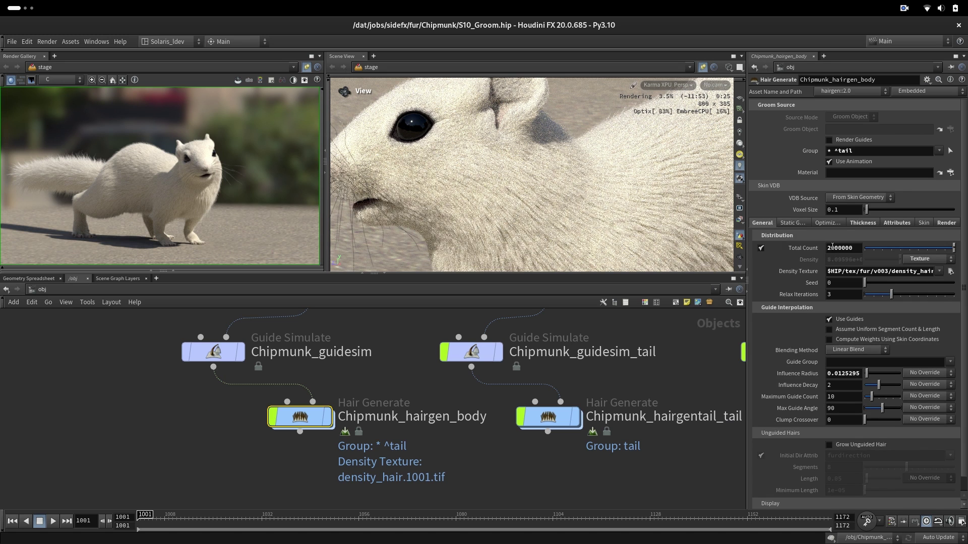
{"action": "left_click_drag", "start_coordinate": [831, 249], "coordinate": [811, 252]}
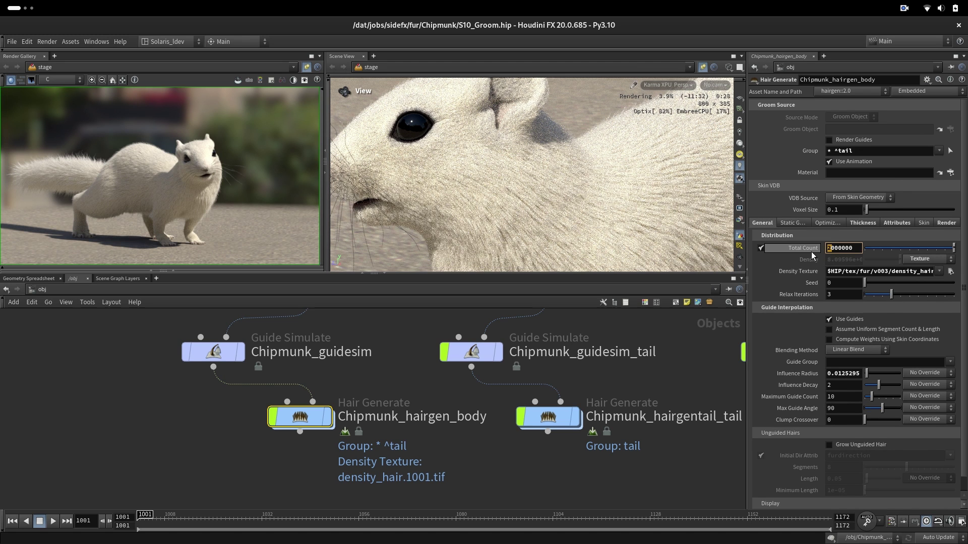
{"action": "key", "text": "Return"}
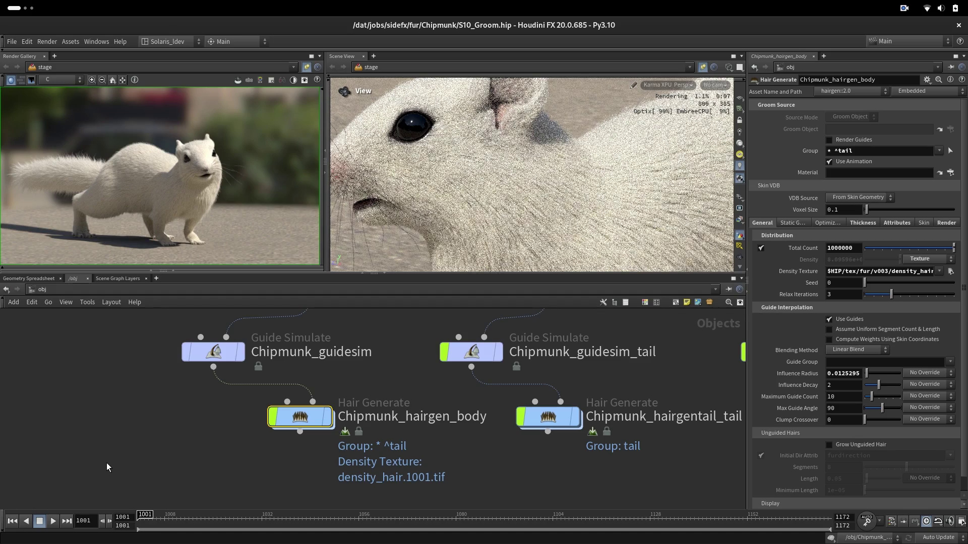
{"action": "left_click", "coordinate": [168, 268]}
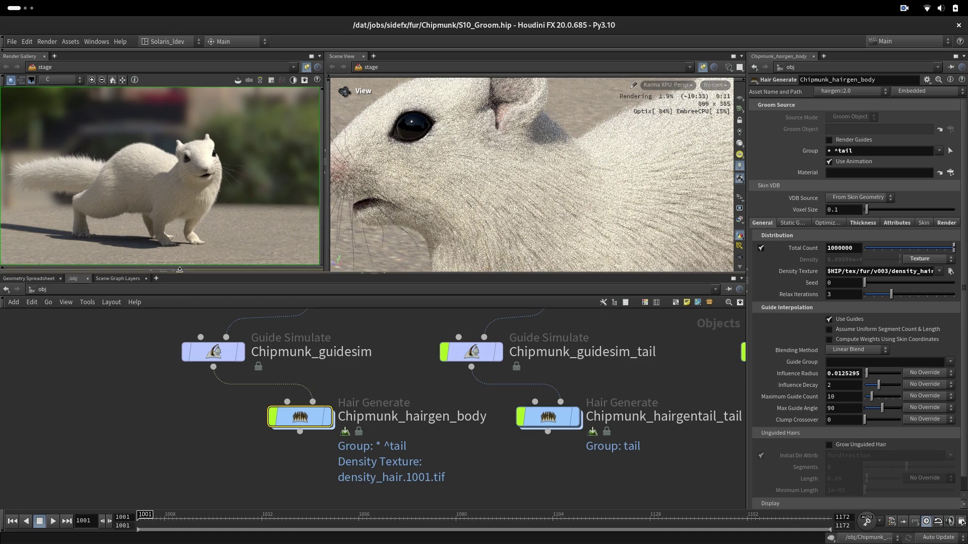
{"action": "middle_click_drag", "start_coordinate": [449, 192], "coordinate": [453, 197]}
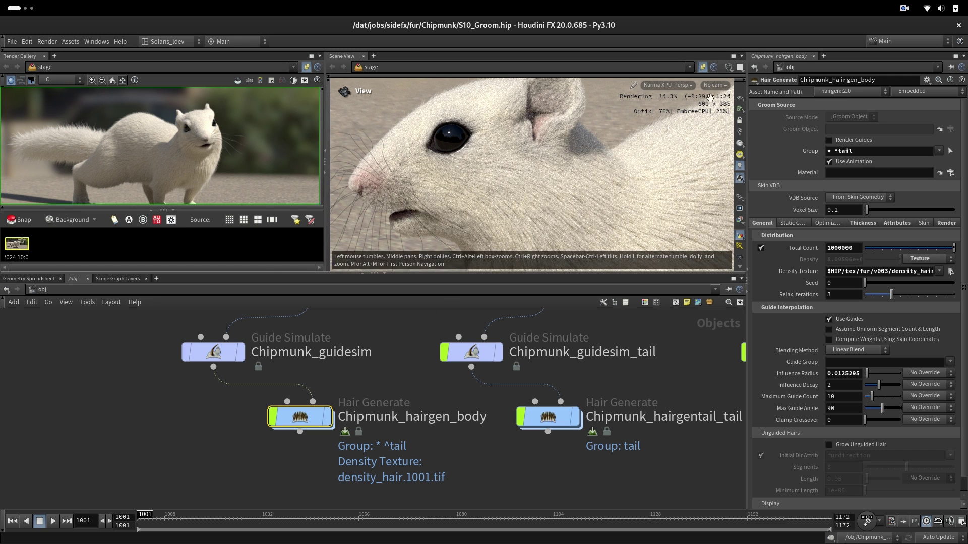
{"action": "left_click", "coordinate": [19, 220]}
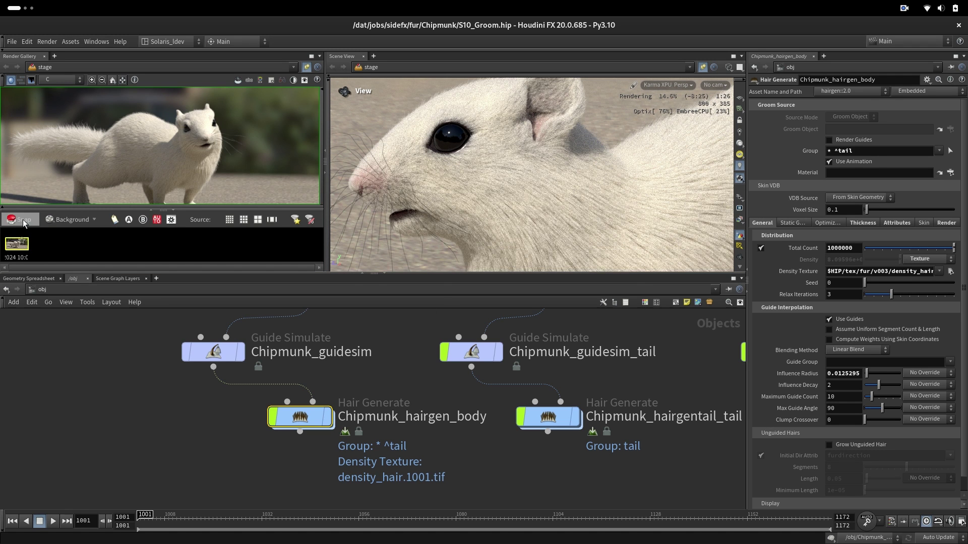
Step: Set the body hair's Total Count to 500000 and save another render snapshot of the head
{"action": "left_click_drag", "start_coordinate": [827, 248], "coordinate": [835, 248]}
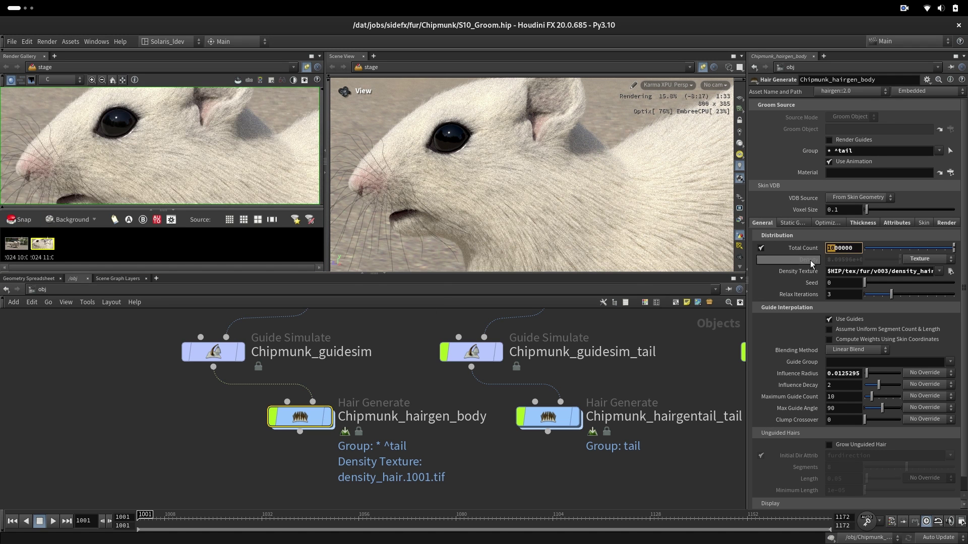
{"action": "type", "text": "5"}
{"action": "key", "text": "Return"}
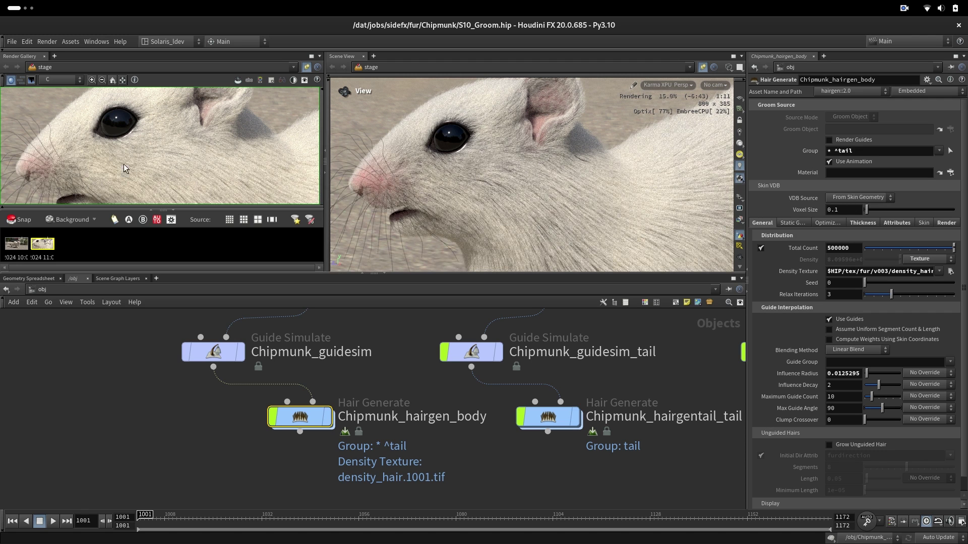
{"action": "left_click", "coordinate": [23, 219]}
Step: Set the body hair's Total Count to 250000 and save a render snapshot of the head
{"action": "left_click", "coordinate": [832, 248]}
{"action": "key", "text": "BackSpace"}
{"action": "key", "text": "BackSpace"}
{"action": "type", "text": "25"}
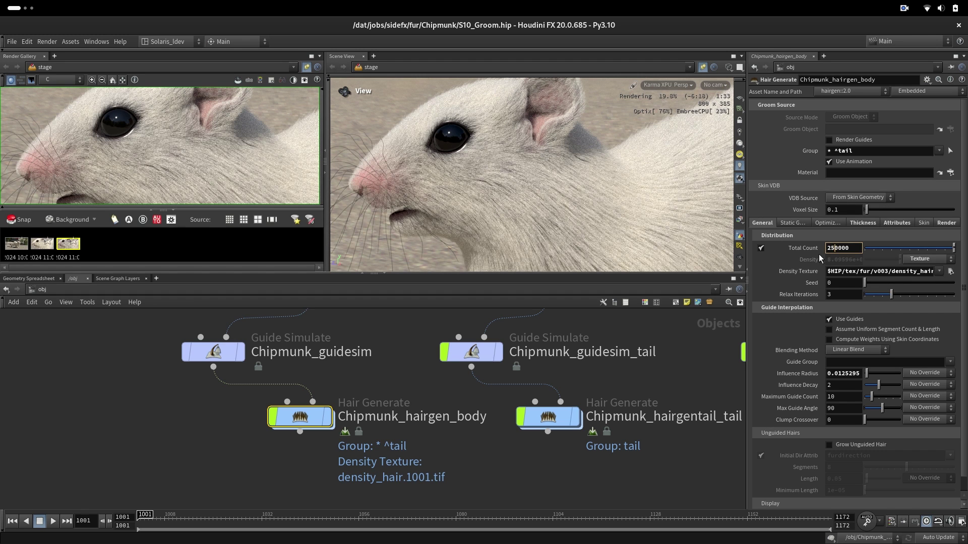
{"action": "key", "text": "Return"}
{"action": "left_click", "coordinate": [25, 219]}
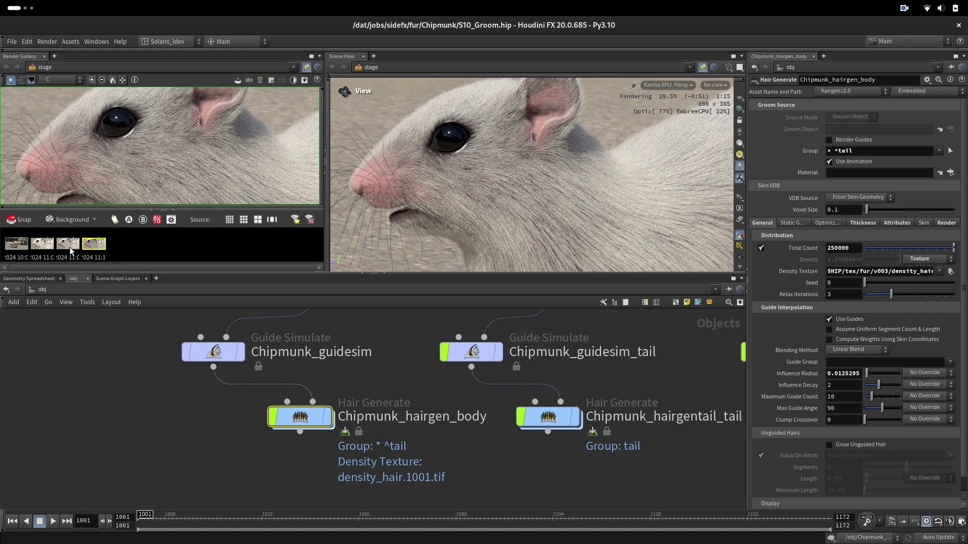
Step: Compare the fur coverage in the 1000000, 500000 and 250000 hair snapshots in the render gallery
{"action": "left_click", "coordinate": [44, 246]}
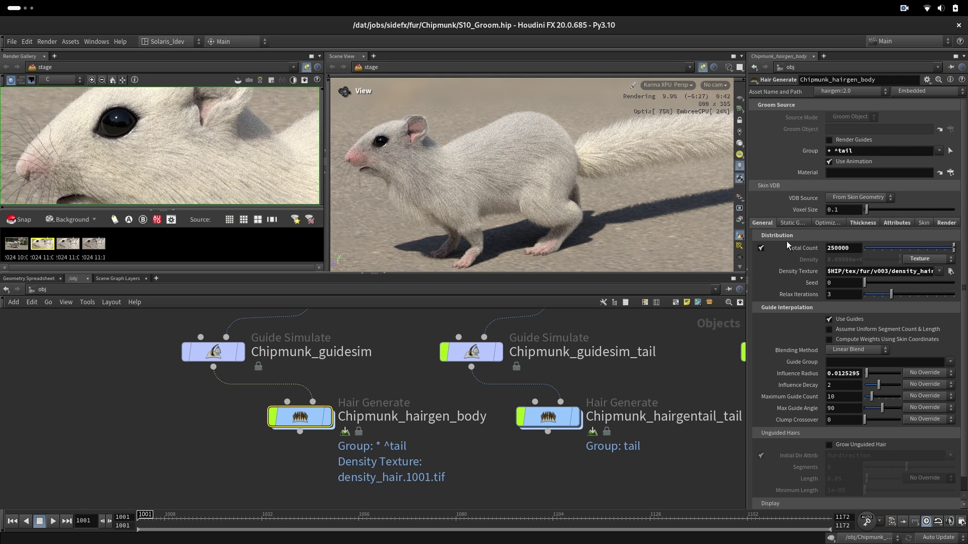
{"action": "left_click", "coordinate": [67, 244]}
{"action": "left_click", "coordinate": [94, 244]}
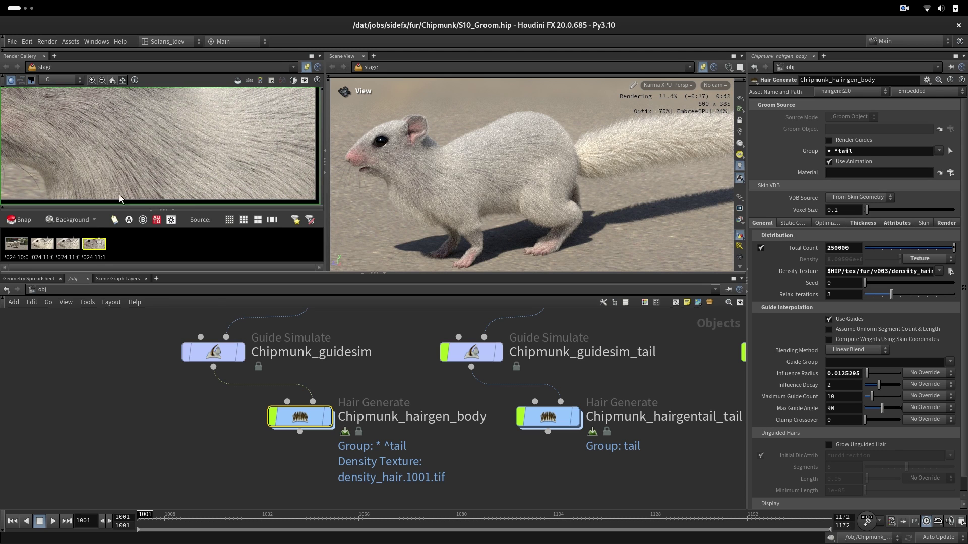
{"action": "left_click", "coordinate": [44, 246]}
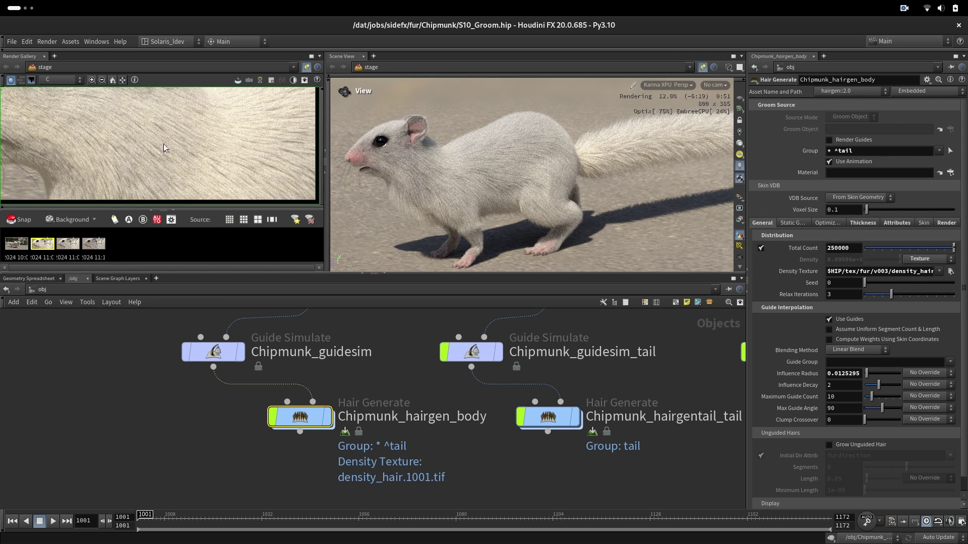
Step: Set the body hair's Total Count to 2000000 and save a render snapshot of the head
{"action": "left_click", "coordinate": [832, 247]}
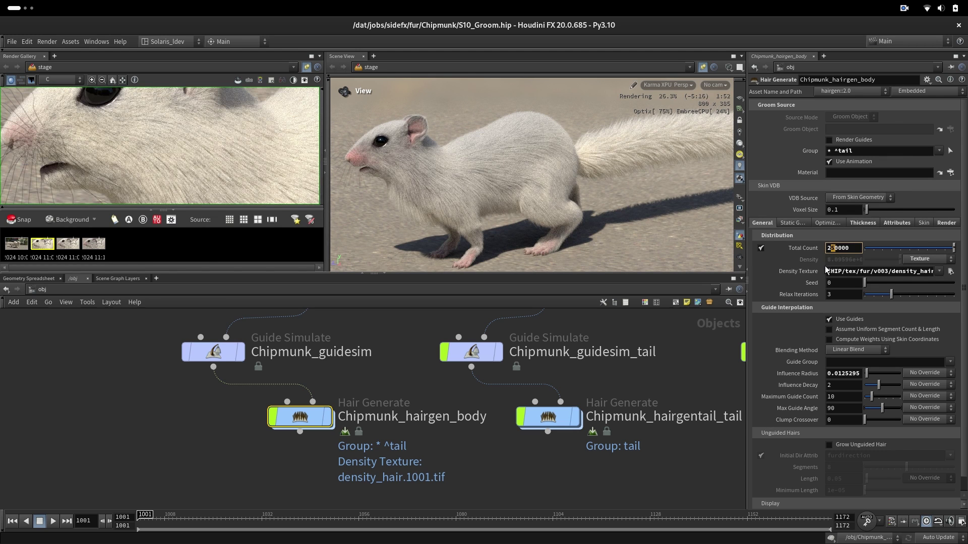
{"action": "type", "text": "00"}
{"action": "key", "text": "Return"}
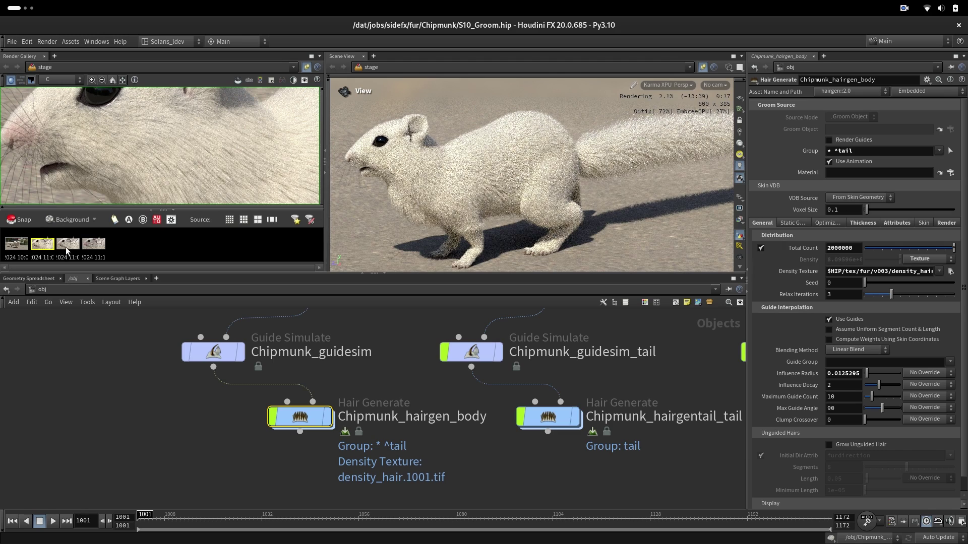
{"action": "left_click", "coordinate": [65, 247]}
{"action": "left_click", "coordinate": [92, 247]}
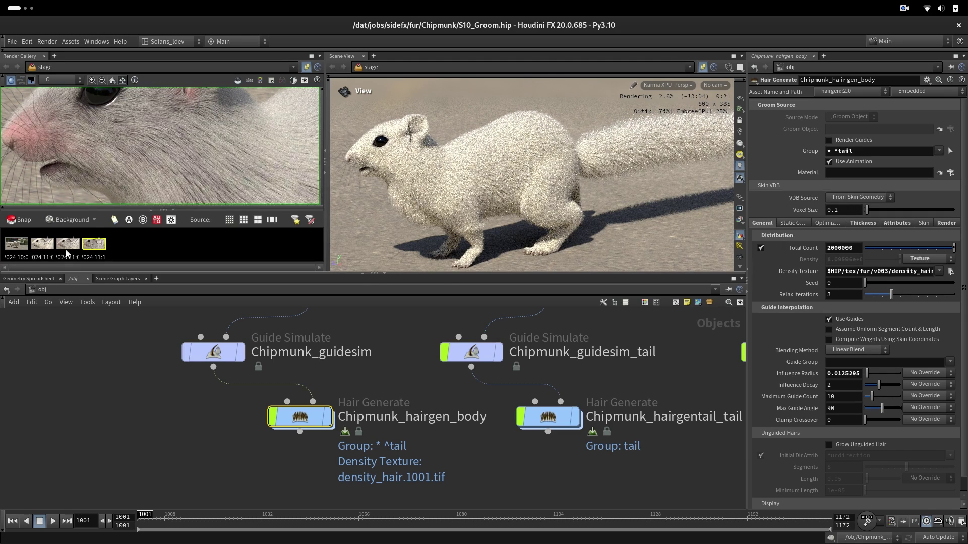
{"action": "left_click", "coordinate": [40, 245]}
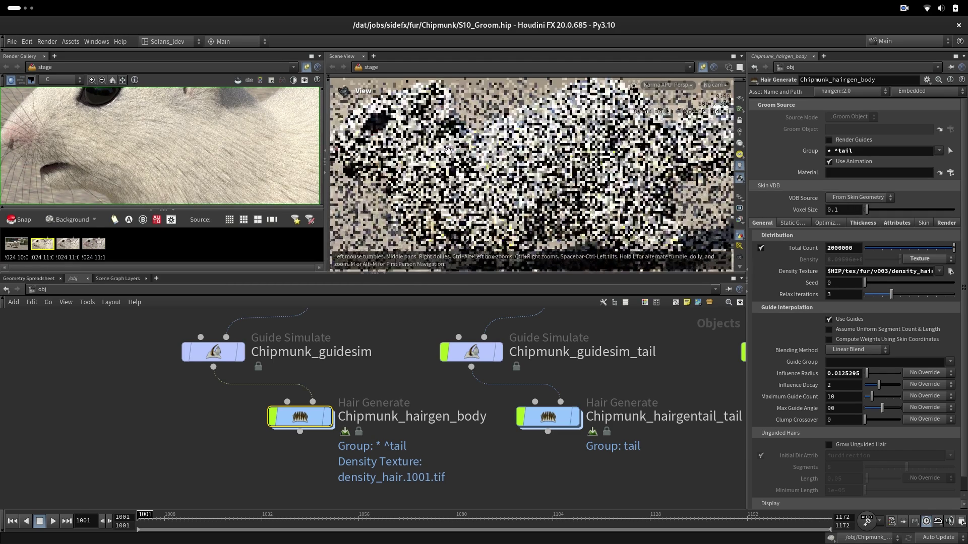
{"action": "left_click", "coordinate": [22, 222]}
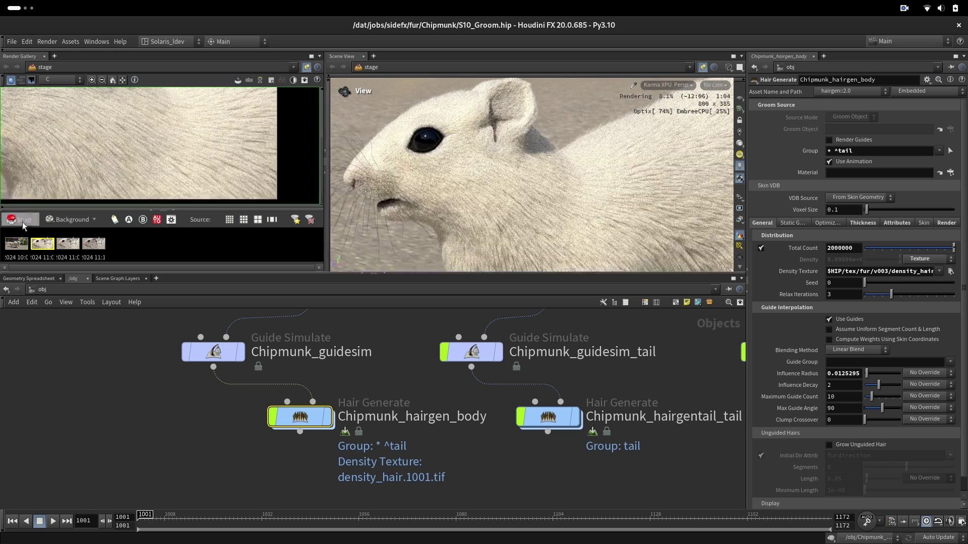
Step: Compare the 2000000 hair snapshot with the 1000000 hair snapshot, examining the body fur up close
{"action": "left_click", "coordinate": [44, 246]}
{"action": "left_click", "coordinate": [116, 247]}
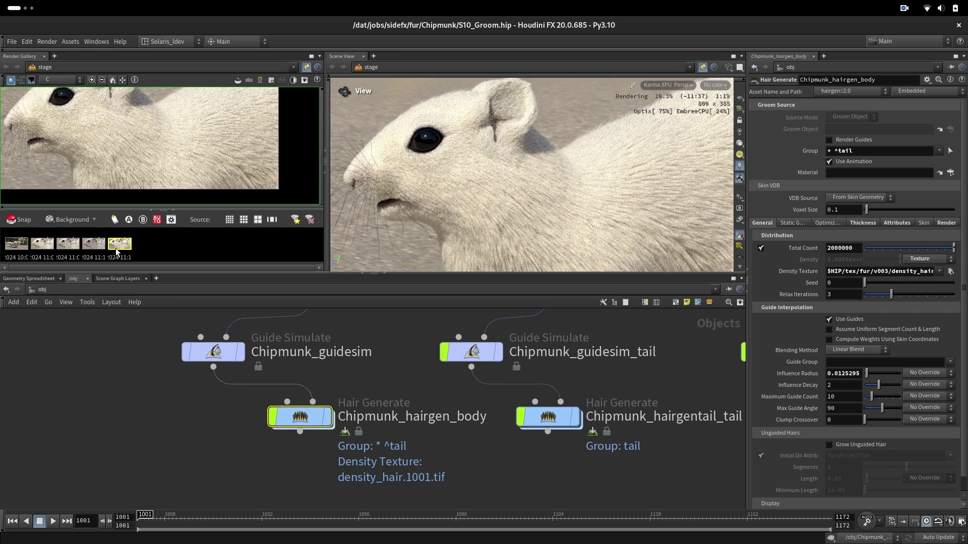
{"action": "scroll", "coordinate": [224, 135], "scroll_direction": "up", "scroll_amount": 5}
{"action": "right_click_drag", "start_coordinate": [228, 131], "coordinate": [155, 145]}
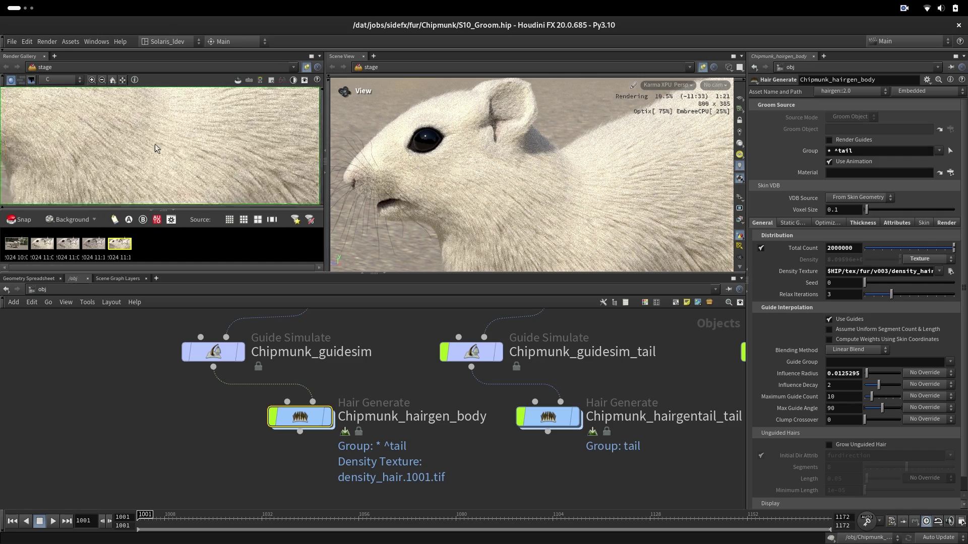
{"action": "middle_click_drag", "start_coordinate": [155, 145], "coordinate": [196, 175]}
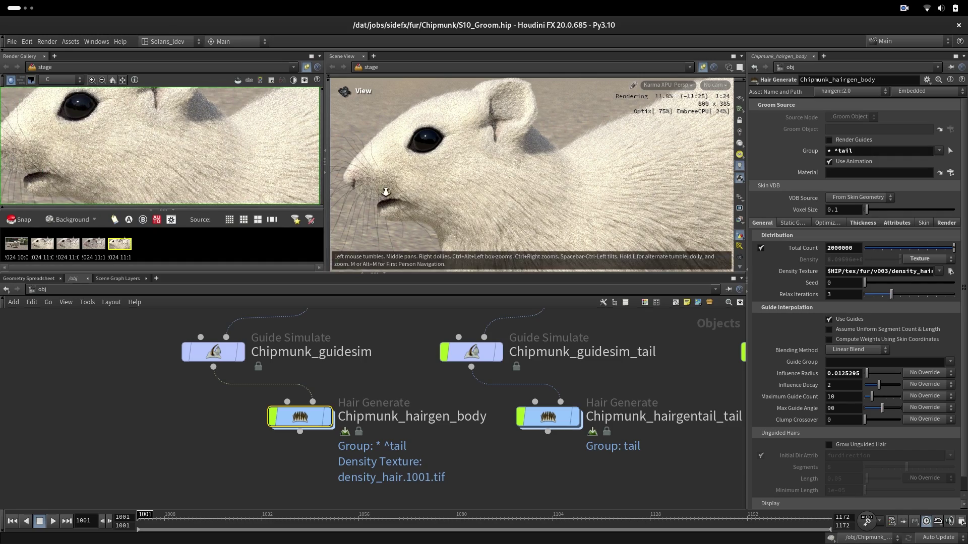
Step: Frame the chipmunk's face in the viewport and set the body hair's Total Count to 500000
{"action": "right_click_drag", "start_coordinate": [386, 191], "coordinate": [350, 172]}
{"action": "middle_click_drag", "start_coordinate": [350, 172], "coordinate": [427, 195]}
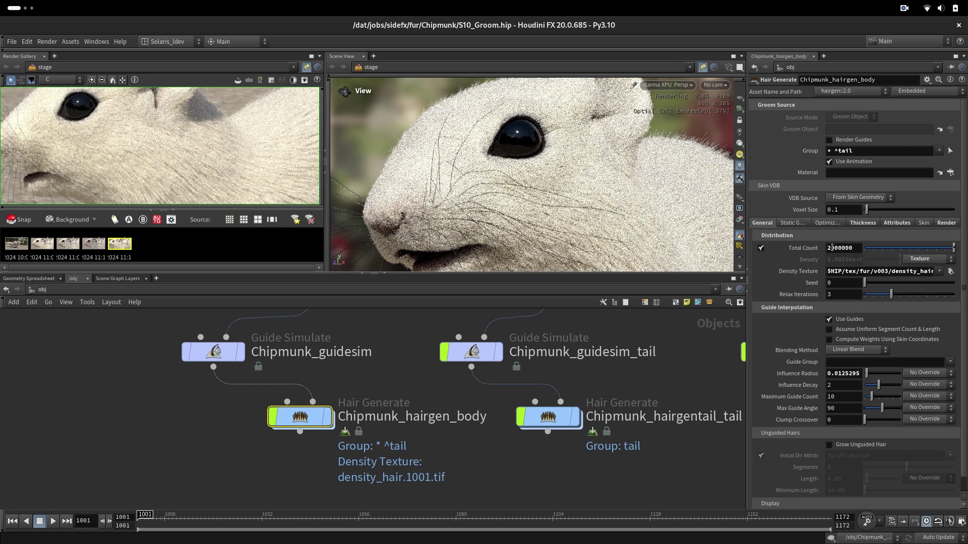
{"action": "left_click_drag", "start_coordinate": [832, 248], "coordinate": [823, 249]}
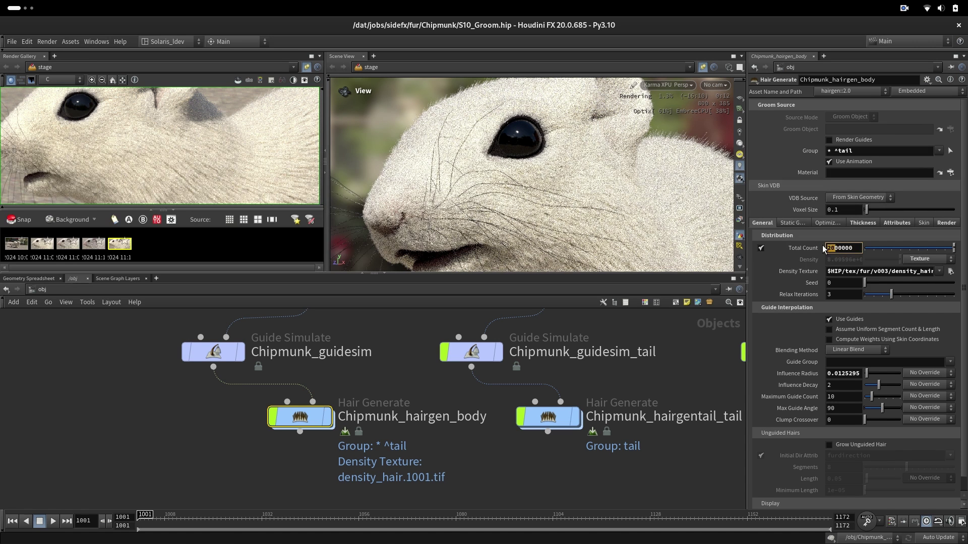
{"action": "type", "text": "5"}
{"action": "key", "text": "Return"}
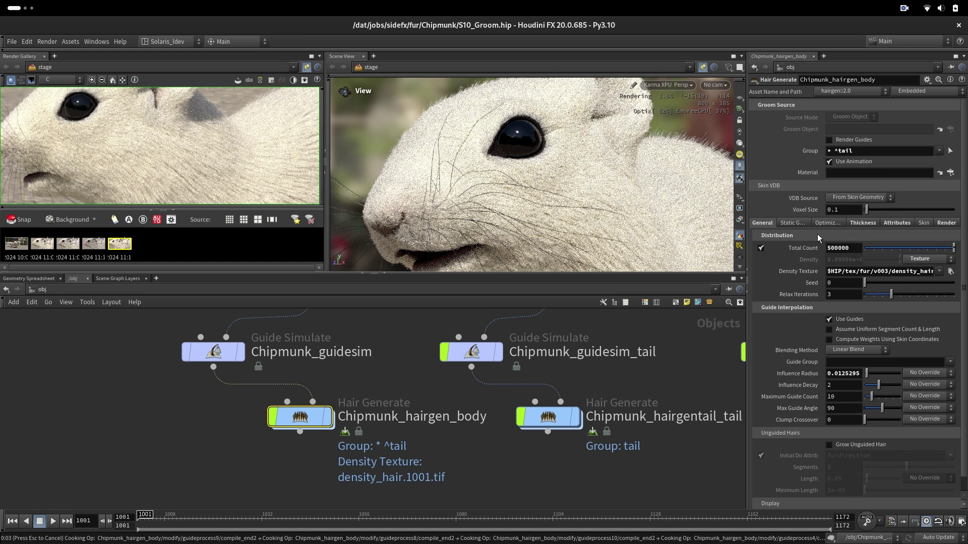
Step: Set the hair thickness of Chipmunk_hairgen_body to 8e-04
{"action": "left_click", "coordinate": [864, 222]}
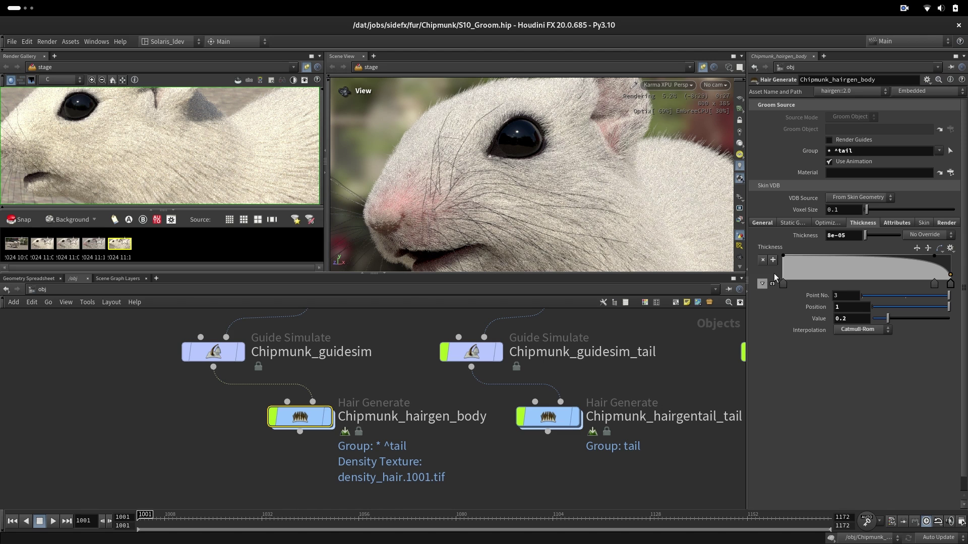
{"action": "left_click", "coordinate": [829, 235]}
{"action": "left_click_drag", "start_coordinate": [841, 236], "coordinate": [853, 237]}
{"action": "key", "text": "Return"}
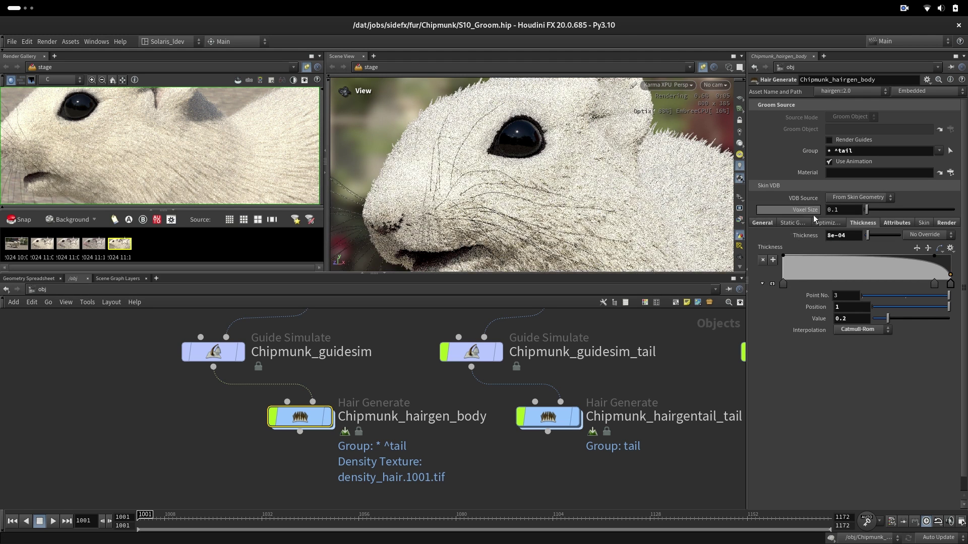
Step: Set the hair thickness of Chipmunk_hairgen_body to 2e-04 and inspect the fur around the muzzle up close
{"action": "left_click", "coordinate": [829, 236]}
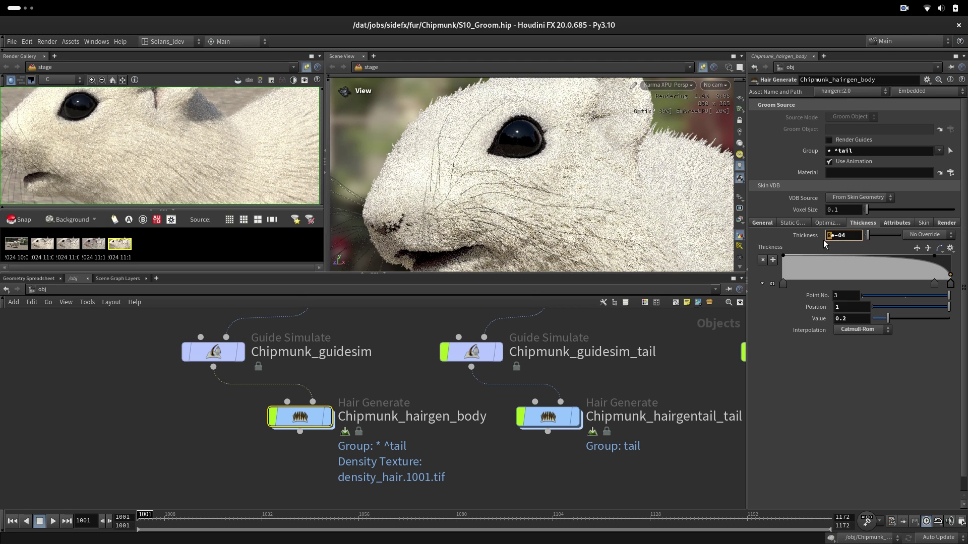
{"action": "key", "text": "Return"}
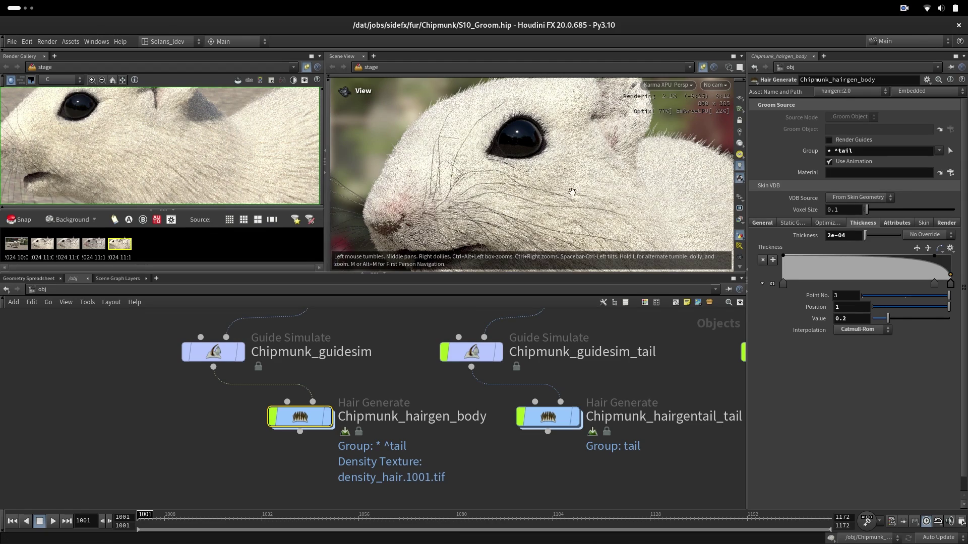
{"action": "scroll", "coordinate": [572, 192], "scroll_direction": "down", "scroll_amount": 8}
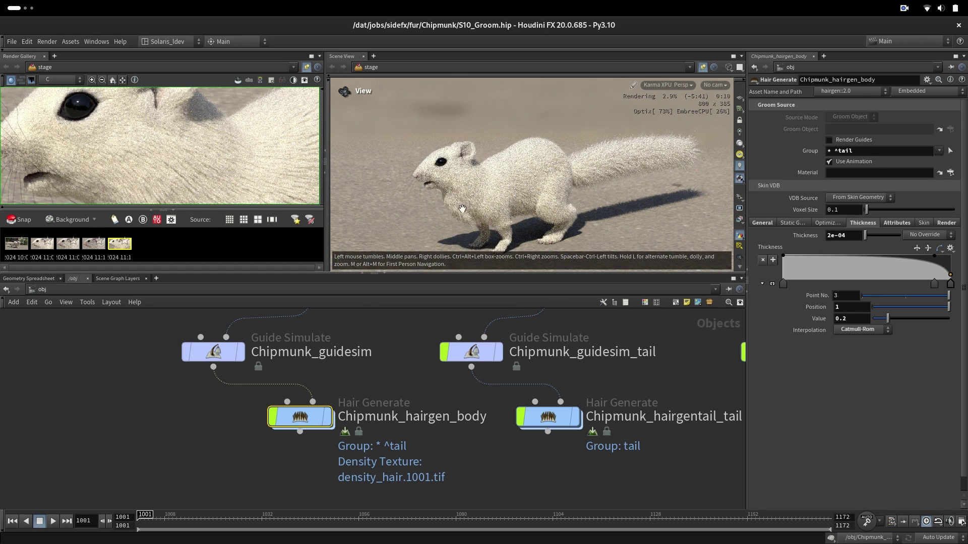
{"action": "right_click_drag", "start_coordinate": [396, 183], "coordinate": [476, 164]}
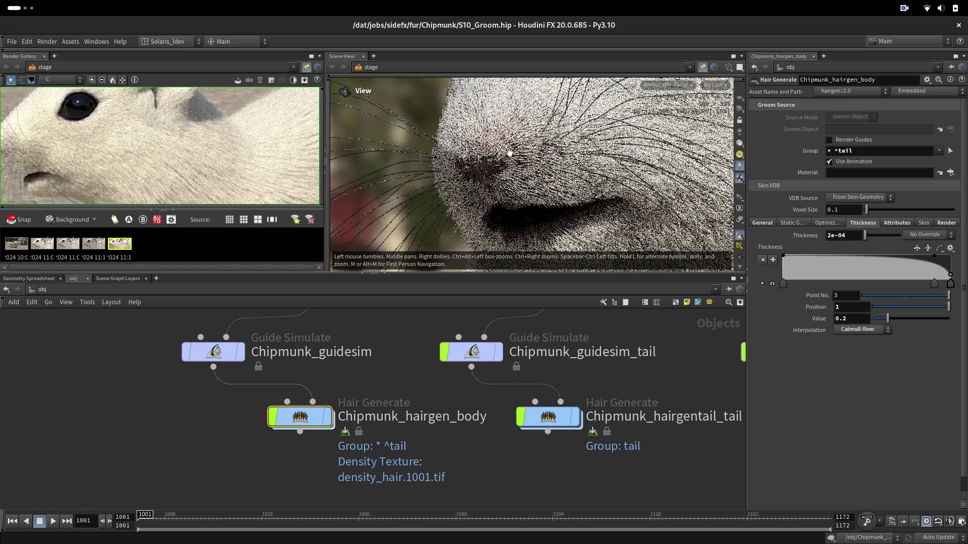
{"action": "right_click_drag", "start_coordinate": [503, 145], "coordinate": [456, 176]}
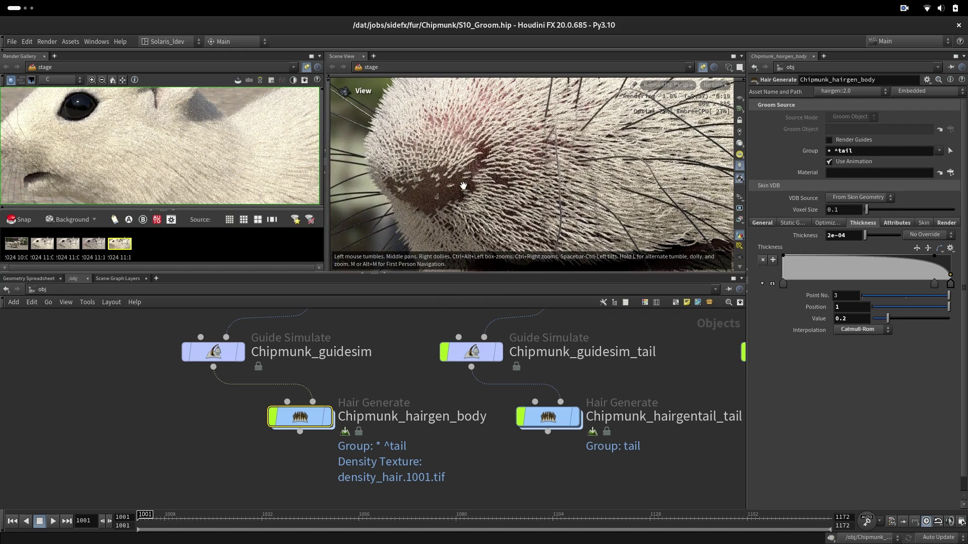
Step: Set the hair thickness of Chipmunk_hairgen_body to 8e-05
{"action": "left_click", "coordinate": [829, 236]}
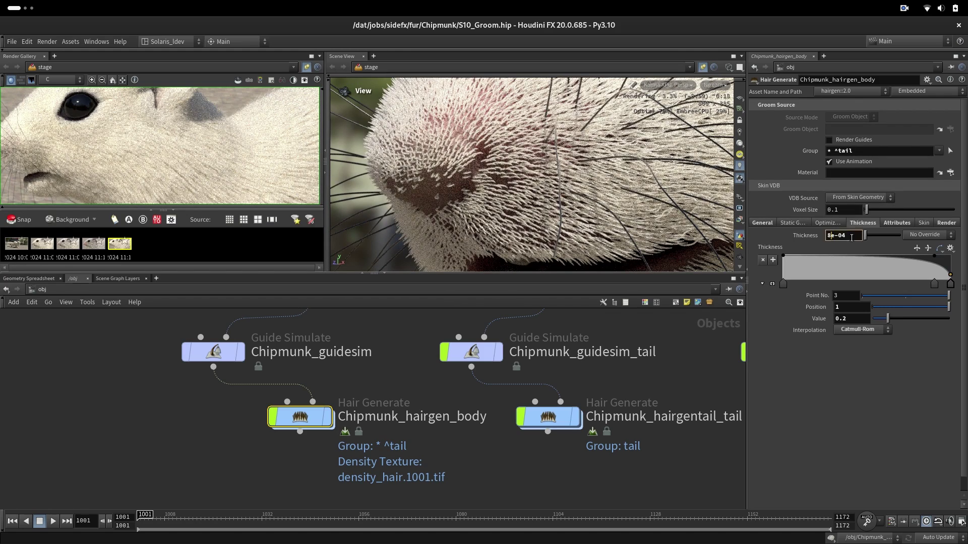
{"action": "left_click_drag", "start_coordinate": [842, 235], "coordinate": [848, 237]}
{"action": "type", "text": "5"}
{"action": "key", "text": "Return"}
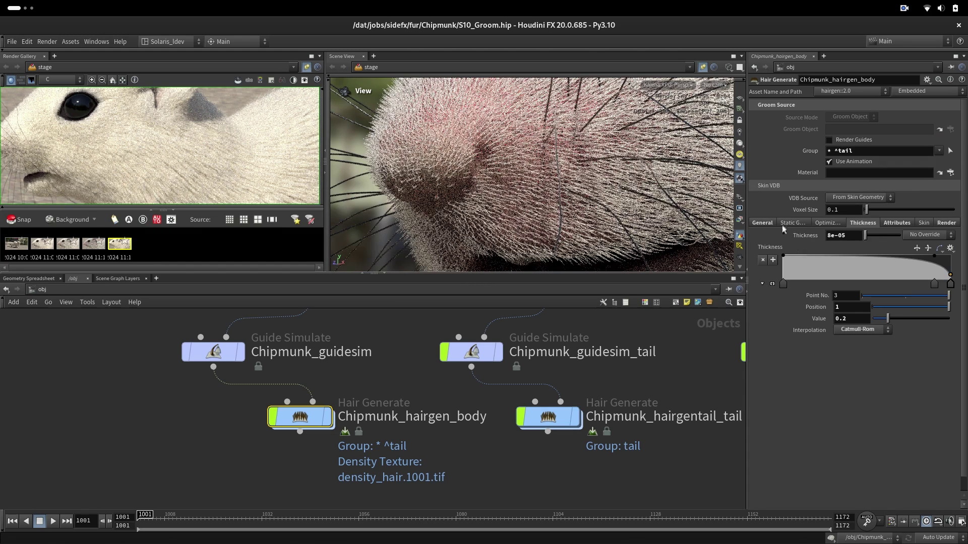
Step: Set the Total Count of Chipmunk_hairgen_body to 1500000
{"action": "left_click", "coordinate": [761, 223]}
{"action": "left_click", "coordinate": [827, 248]}
{"action": "type", "text": "1500000"}
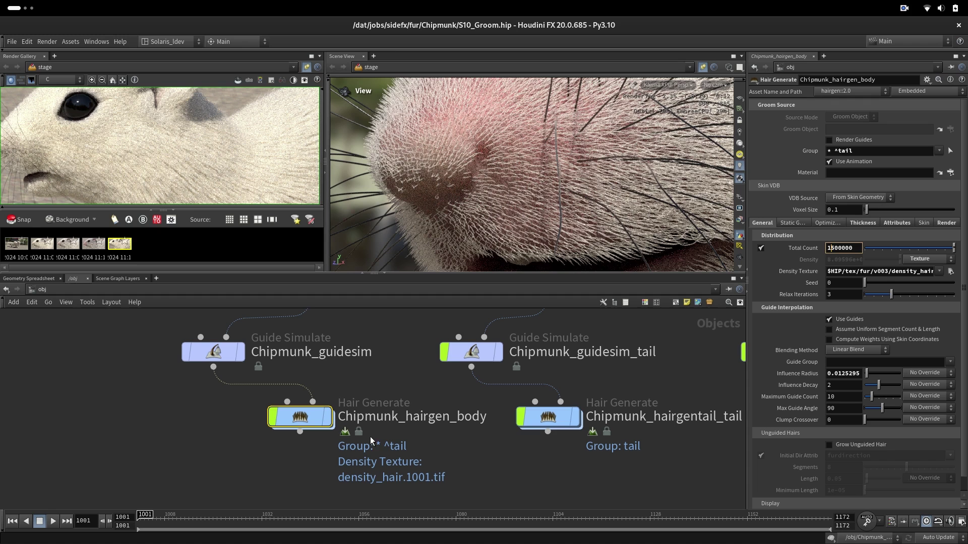
{"action": "key", "text": "Return"}
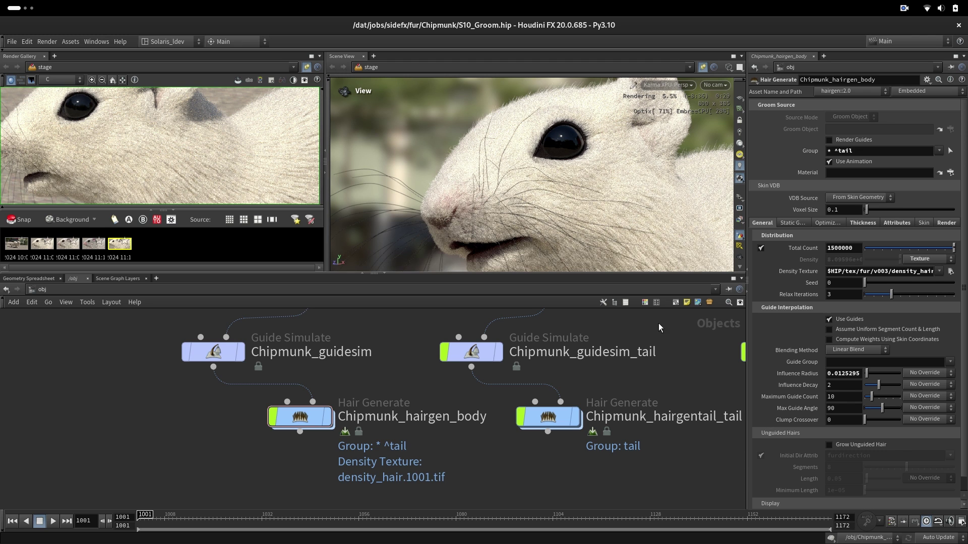
Step: Enter the groom network of Chipmunk_groom_body and select the guideprocess11 Set Length node
{"action": "middle_click_drag", "start_coordinate": [367, 340], "coordinate": [386, 370]}
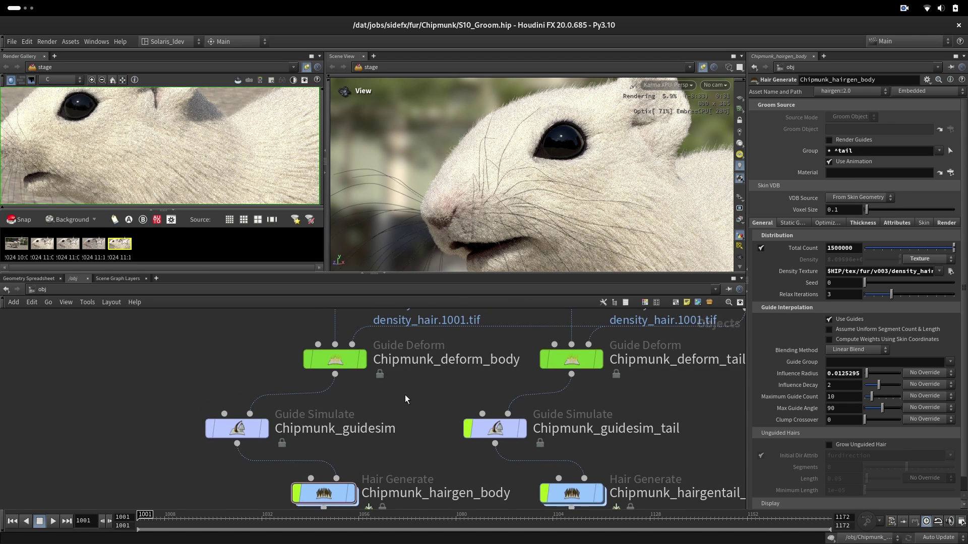
{"action": "scroll", "coordinate": [406, 399], "scroll_direction": "up", "scroll_amount": 5}
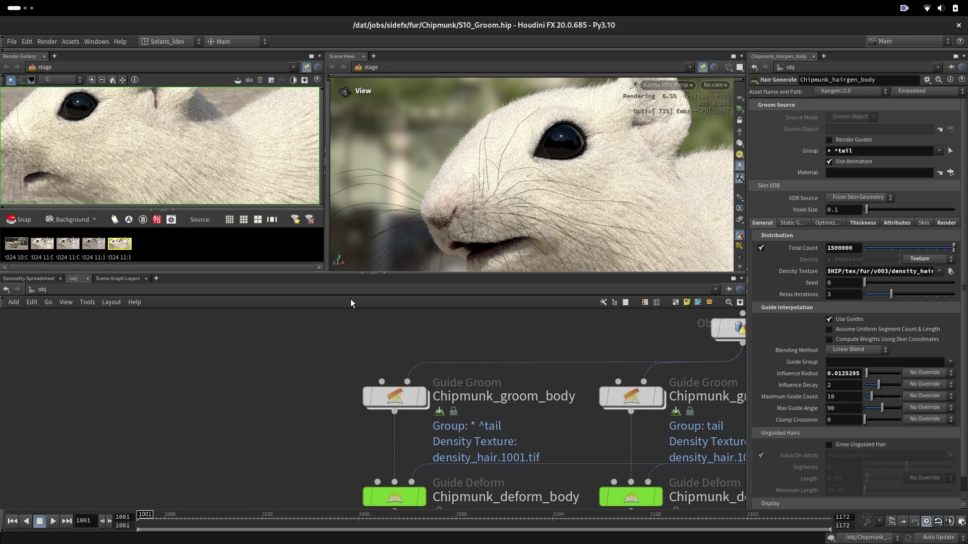
{"action": "double_click", "coordinate": [398, 402]}
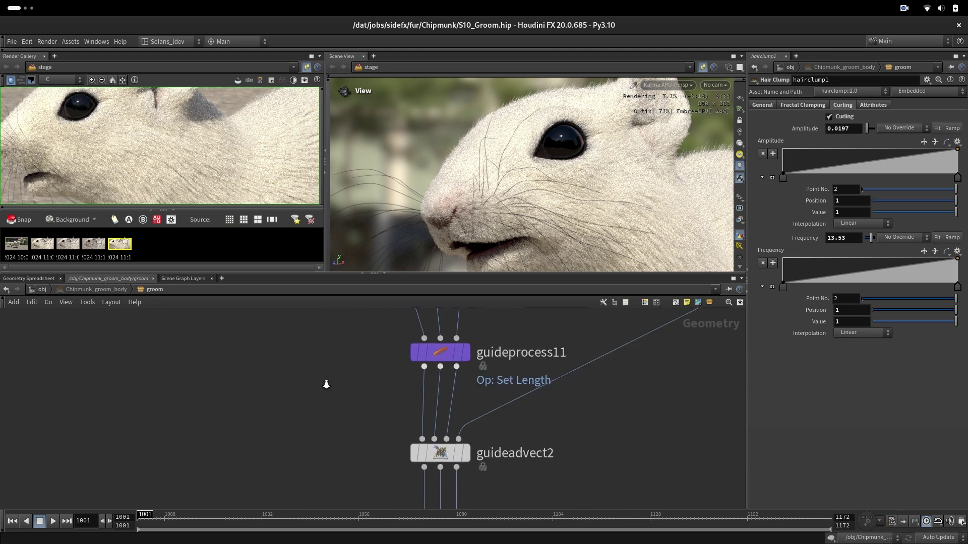
{"action": "left_click", "coordinate": [355, 340]}
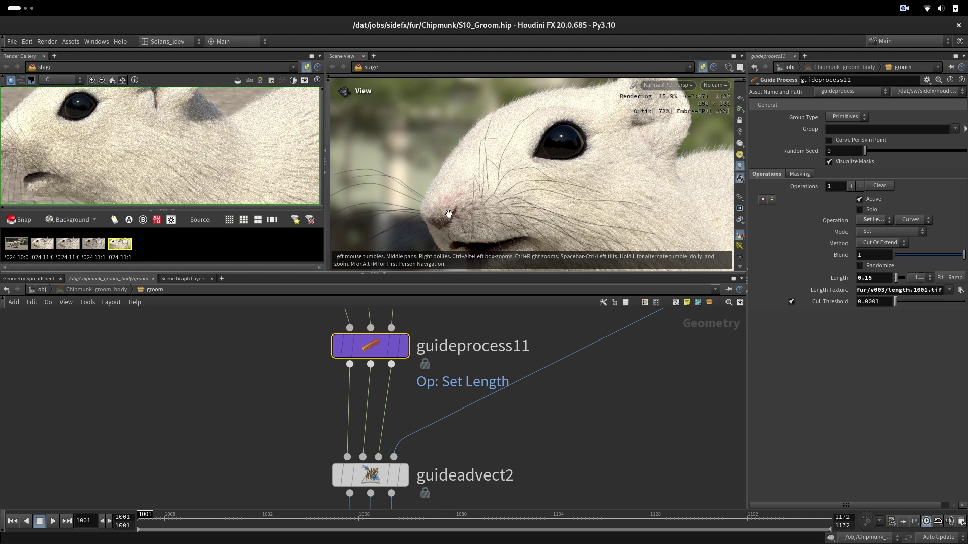
Step: Examine the rendered fur from the head along the body to the tail, ending on a side view of the body
{"action": "left_click_drag", "start_coordinate": [448, 214], "coordinate": [617, 86]}
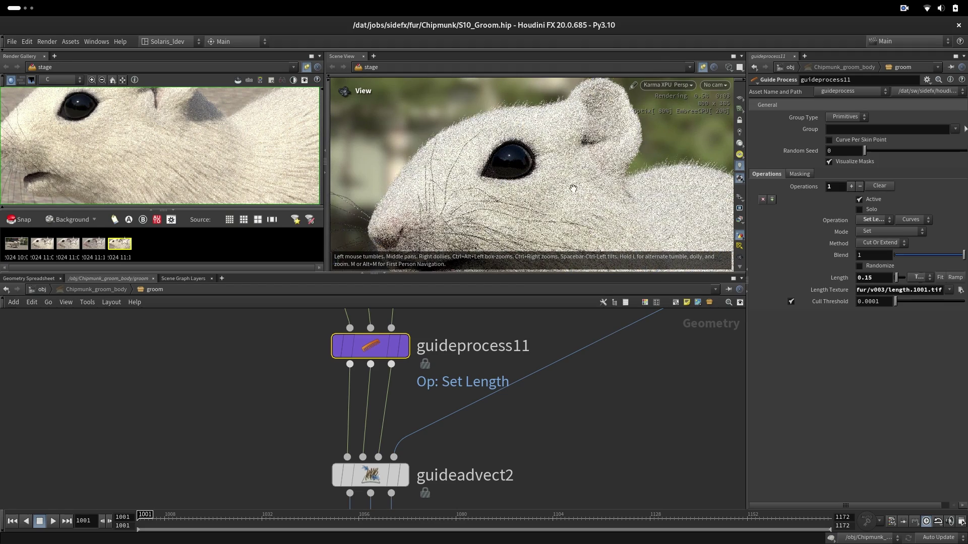
{"action": "right_click_drag", "start_coordinate": [547, 192], "coordinate": [504, 197]}
{"action": "left_click_drag", "start_coordinate": [509, 166], "coordinate": [621, 121]}
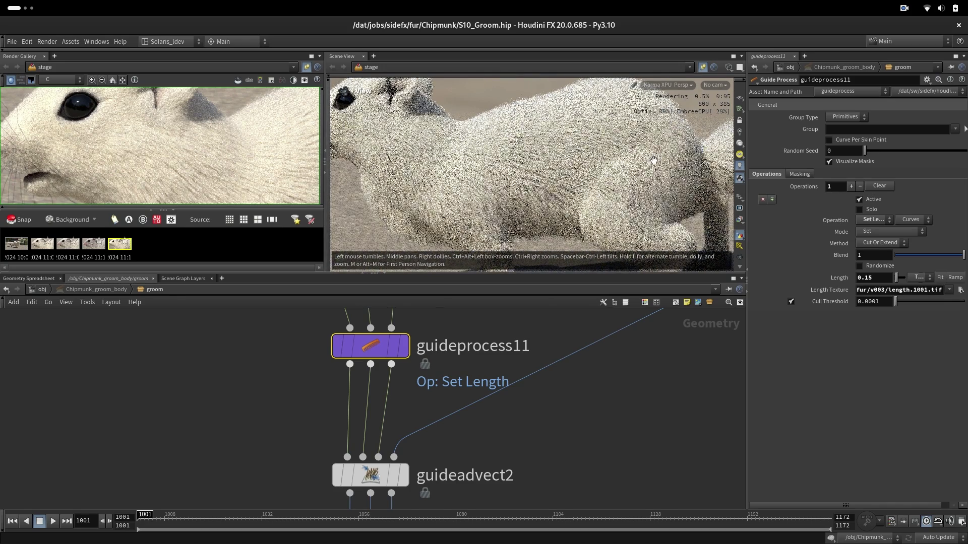
{"action": "left_click_drag", "start_coordinate": [654, 160], "coordinate": [618, 157]}
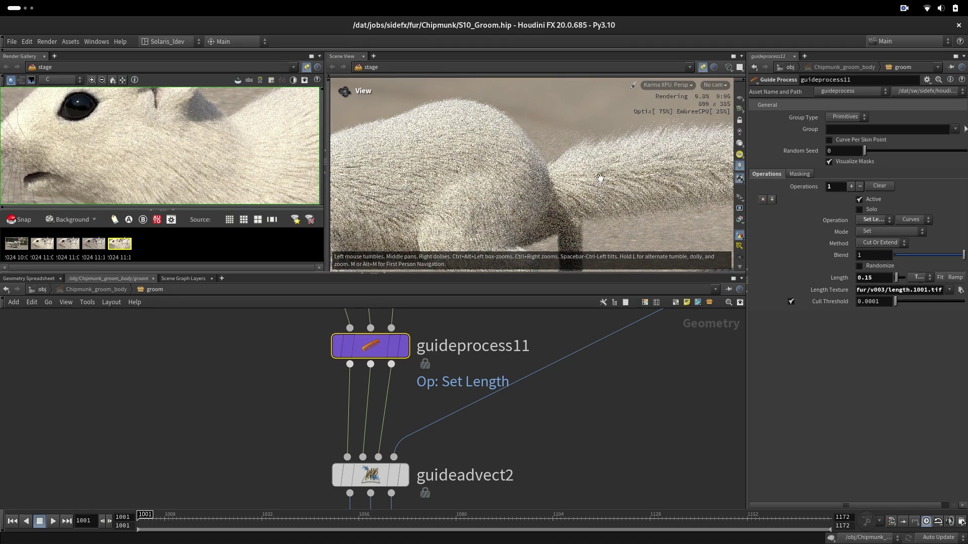
{"action": "middle_click_drag", "start_coordinate": [570, 417], "coordinate": [572, 428]}
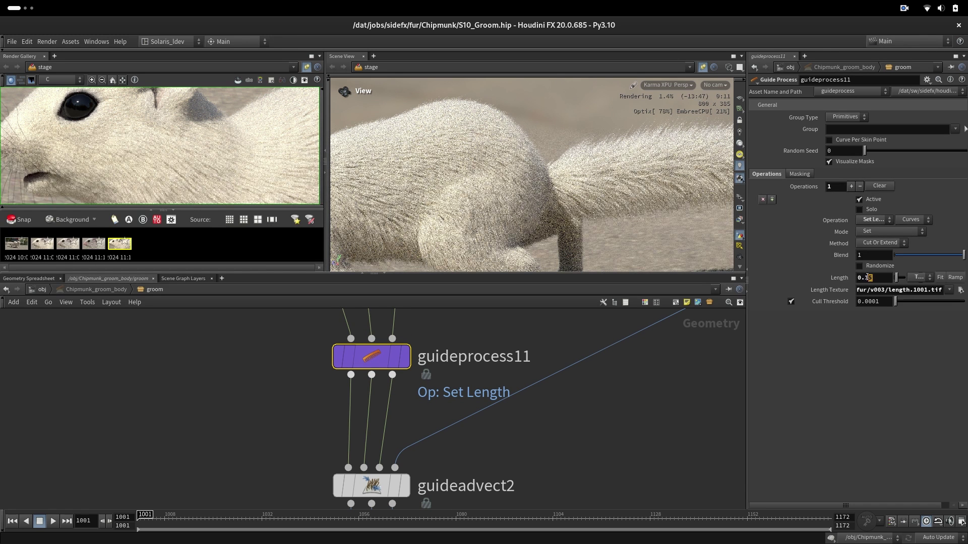
{"action": "key", "text": "Tab"}
{"action": "left_click", "coordinate": [883, 278]}
{"action": "middle_click_drag", "start_coordinate": [512, 166], "coordinate": [518, 172]}
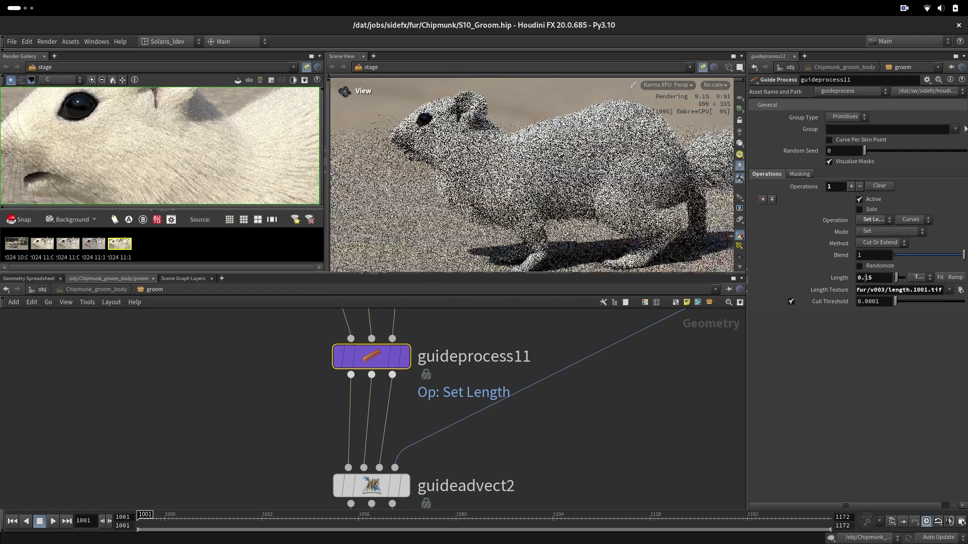
Step: Set the Length of guideprocess11 to 0.35
{"action": "left_click_drag", "start_coordinate": [864, 277], "coordinate": [868, 278]}
{"action": "type", "text": "3"}
{"action": "key", "text": "Return"}
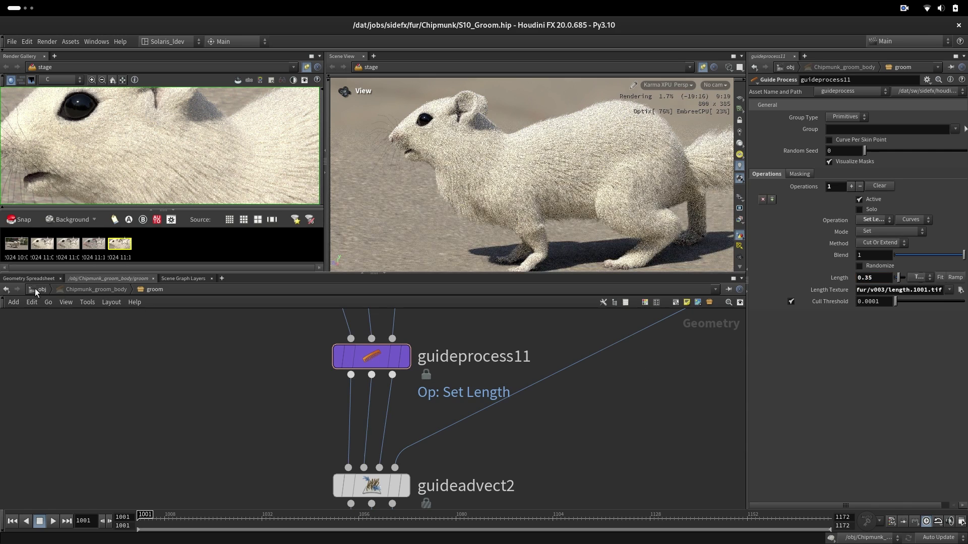
Step: Return to the object level and wire Chipmunk_deform_body directly into Chipmunk_hairgen_body's guide input, bypassing Chipmunk_guidesim
{"action": "left_click", "coordinate": [35, 288]}
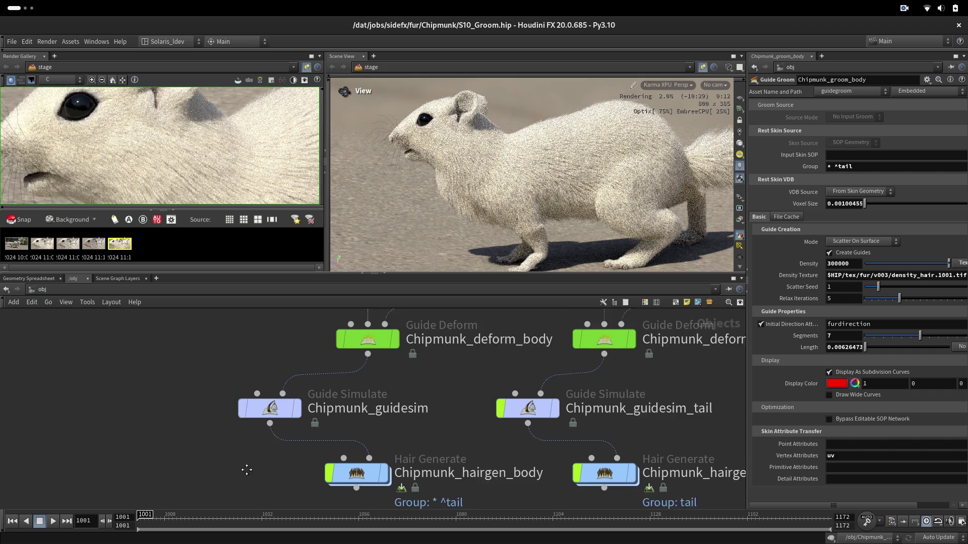
{"action": "mouse_move", "coordinate": [274, 389]}
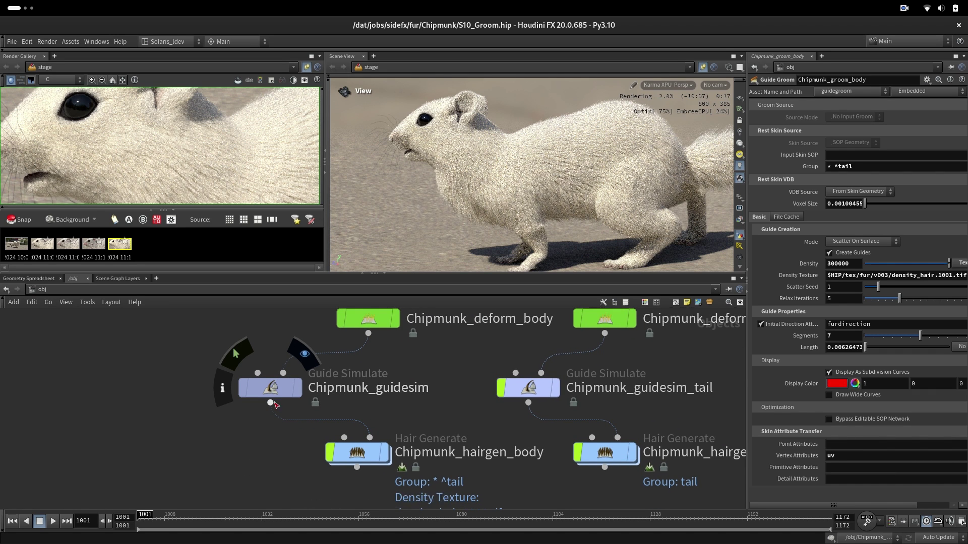
{"action": "left_click_drag", "start_coordinate": [368, 334], "coordinate": [370, 437]}
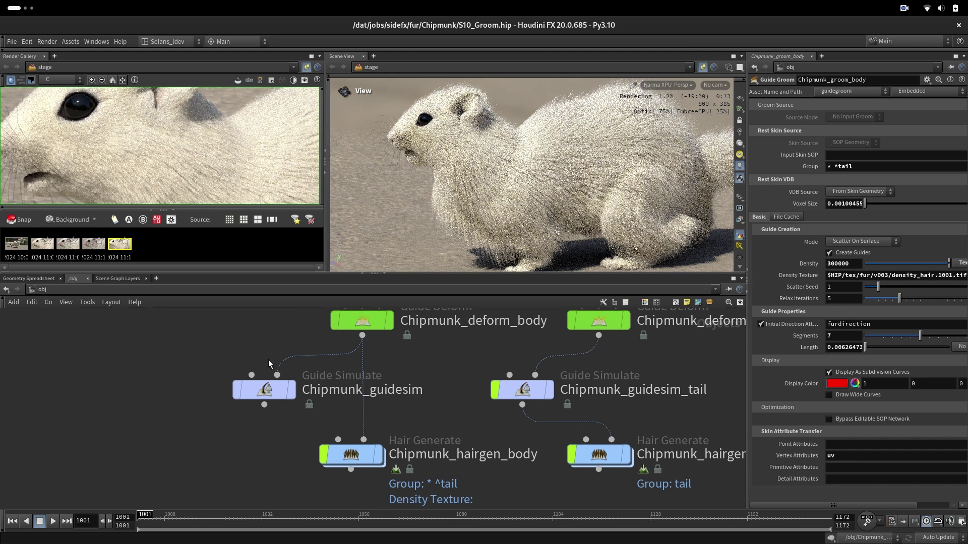
Step: Reopen the Chipmunk_groom_body groom network and set the Length of guideprocess11 to 0.05
{"action": "key", "text": "f"}
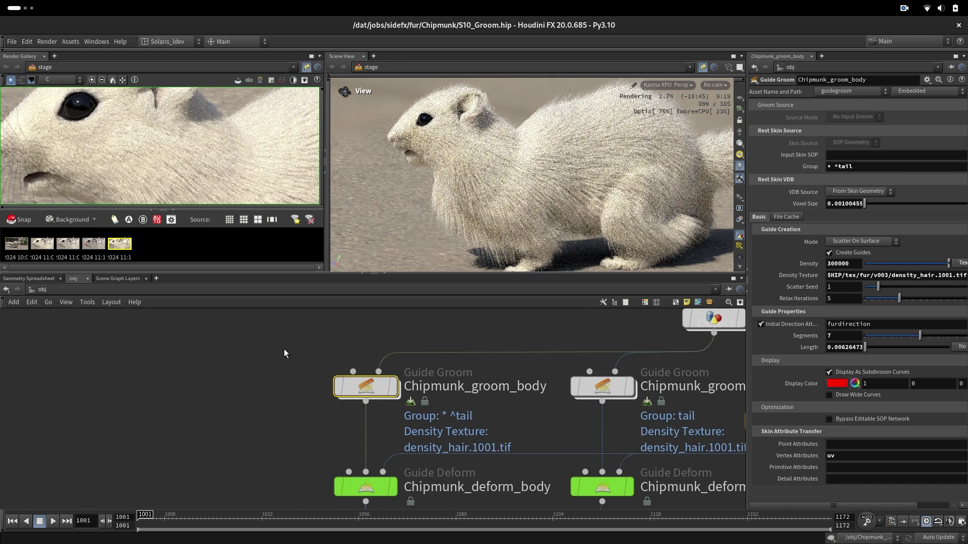
{"action": "double_click", "coordinate": [370, 391]}
{"action": "left_click_drag", "start_coordinate": [869, 278], "coordinate": [864, 277]}
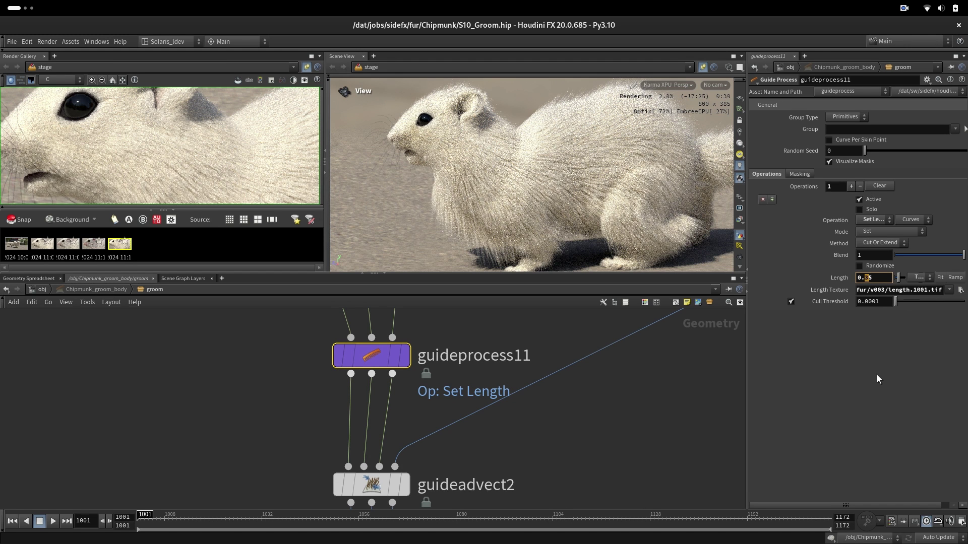
{"action": "key", "text": "BackSpace"}
{"action": "type", "text": "0"}
{"action": "key", "text": "Return"}
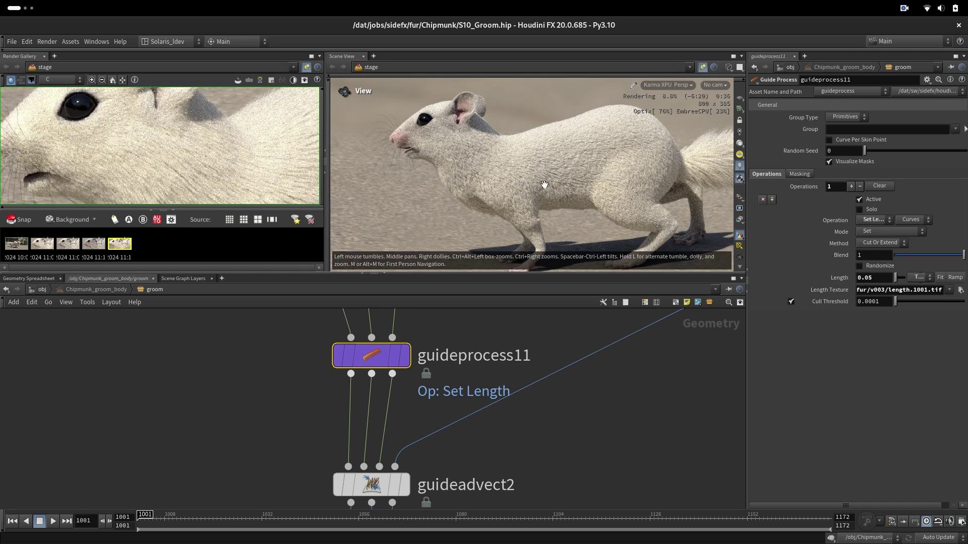
Step: Set the Length of guideprocess11 to 0.15 and save a render snapshot of the chipmunk's body
{"action": "left_click", "coordinate": [868, 278]}
{"action": "key", "text": "BackSpace"}
{"action": "type", "text": "1"}
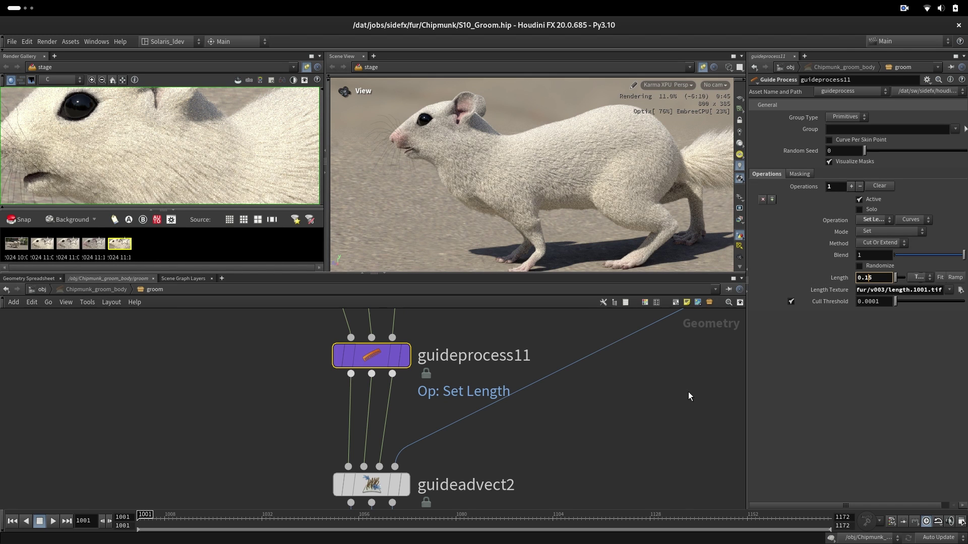
{"action": "key", "text": "Return"}
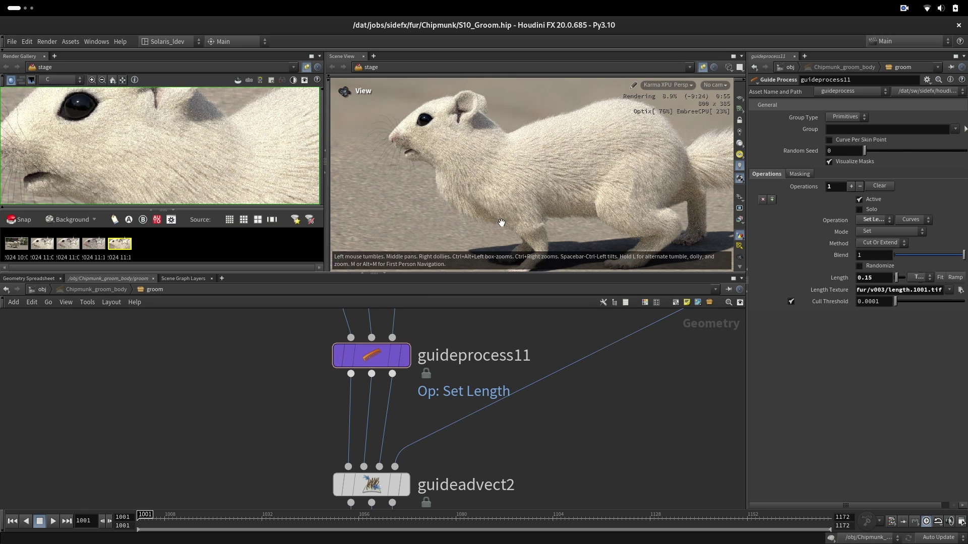
{"action": "left_click", "coordinate": [20, 219]}
Step: Return to the object level and reconnect Chipmunk_guidesim's output to Chipmunk_hairgen_body's guide input
{"action": "key", "text": "u"}
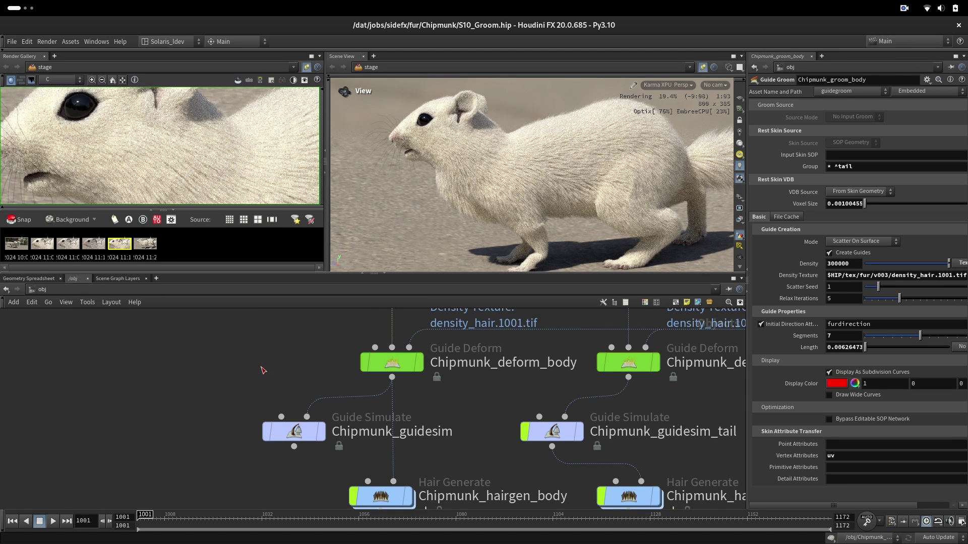
{"action": "left_click_drag", "start_coordinate": [297, 401], "coordinate": [398, 436]}
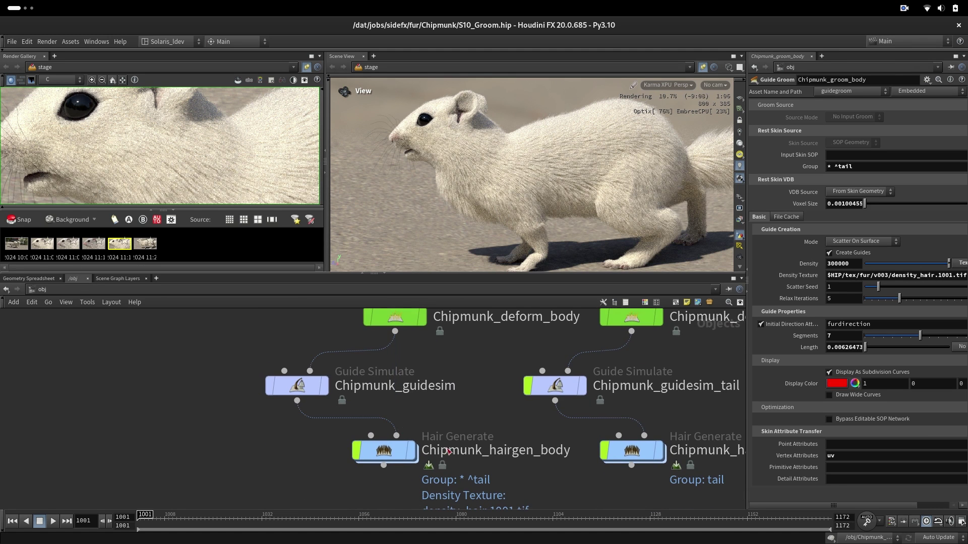